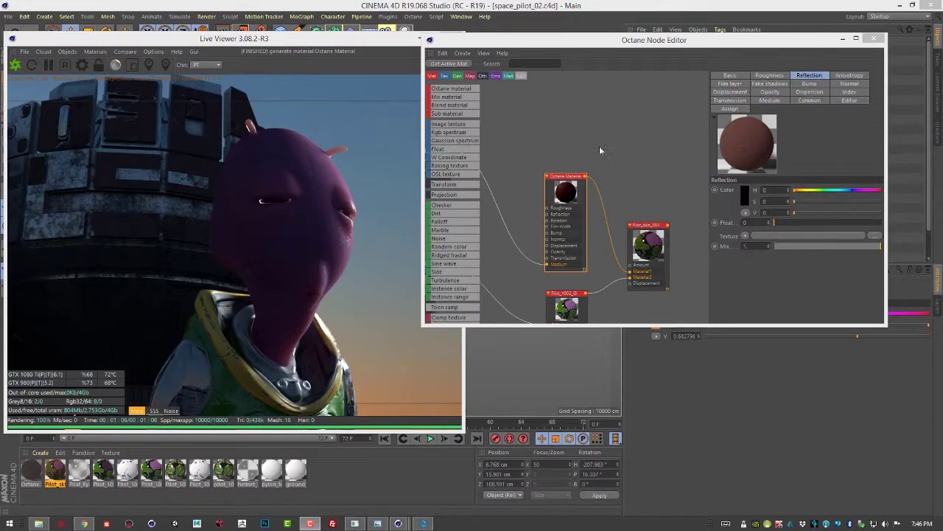
Step: Look over the node graph of the Pilot_skin_MIX material, from its textures to the two mixed materials
scroll(575, 153, down, 5)
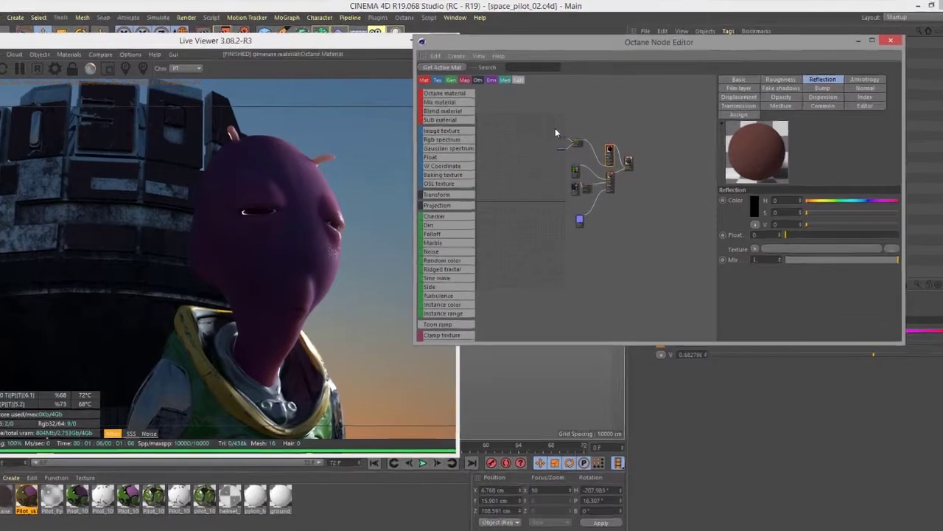
scroll(556, 129, up, 3)
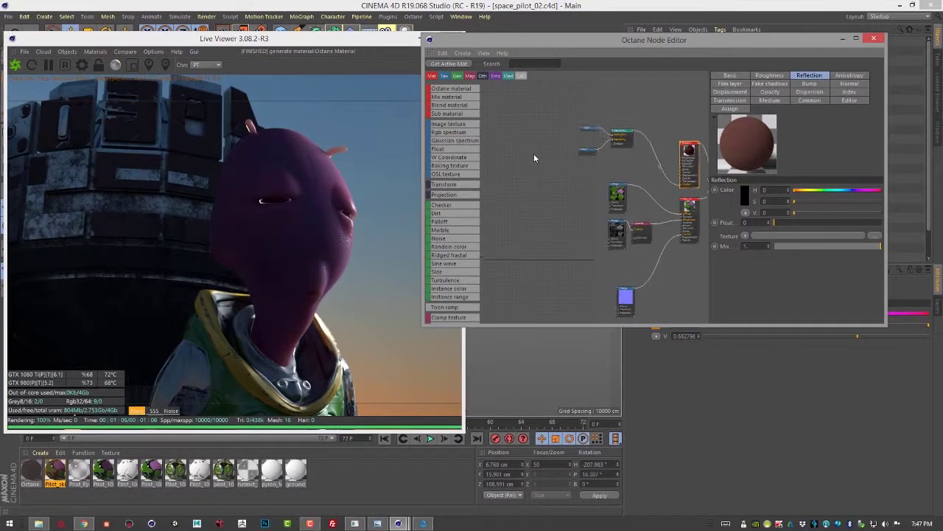
middle_drag(534, 154, 496, 142)
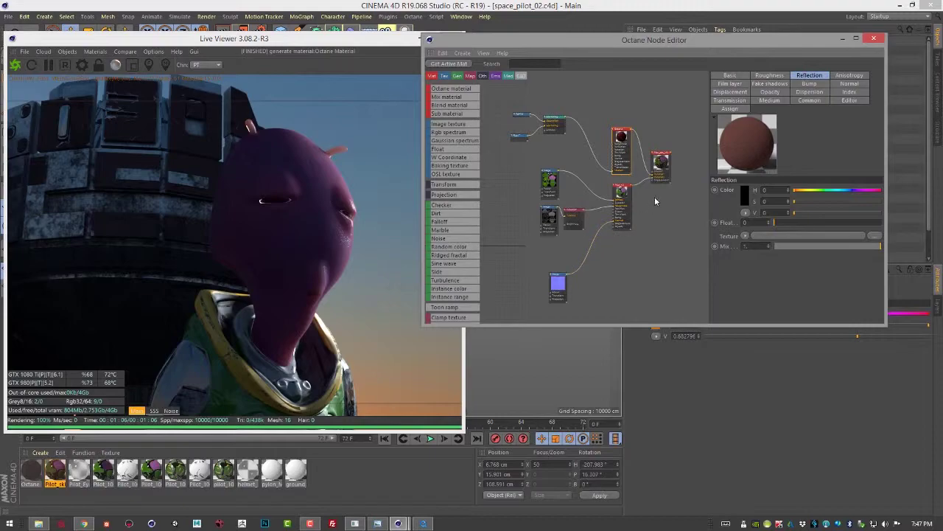
middle_drag(675, 198, 616, 237)
alt+right_drag(615, 237, 711, 276)
middle_drag(583, 233, 673, 283)
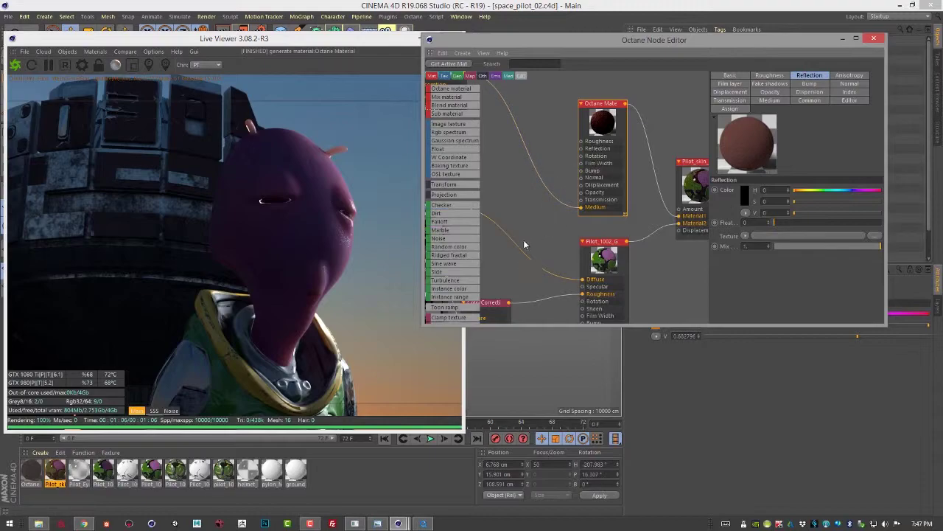
Step: Compare the live render using the DL kernel, and return it to PT
click(328, 46)
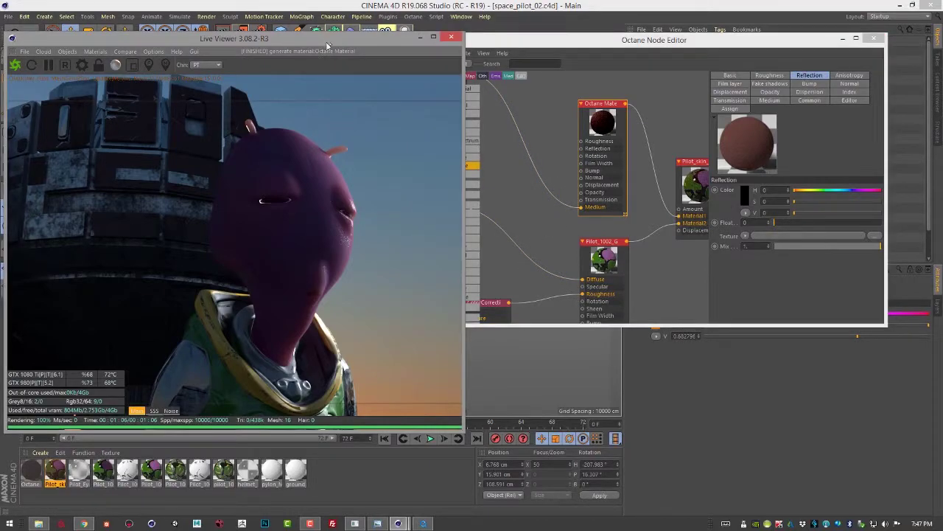
click(212, 67)
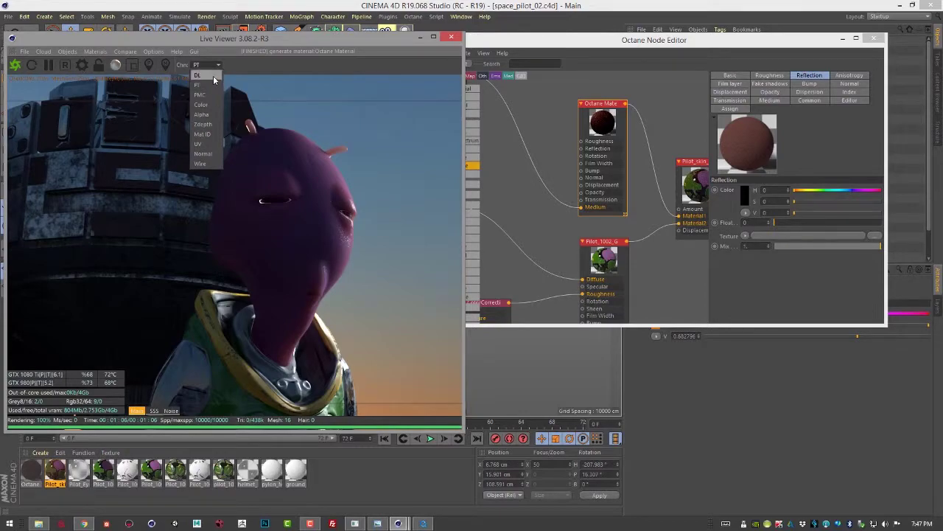
click(213, 76)
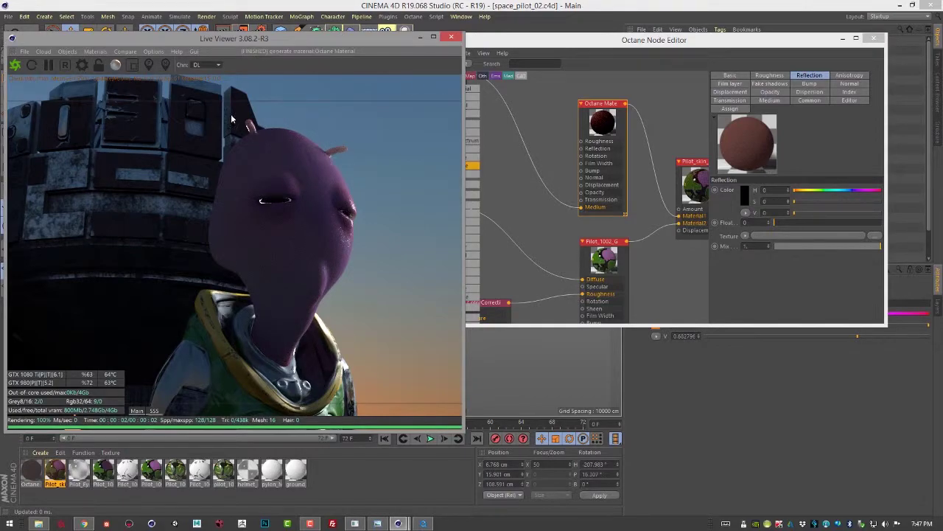
click(207, 65)
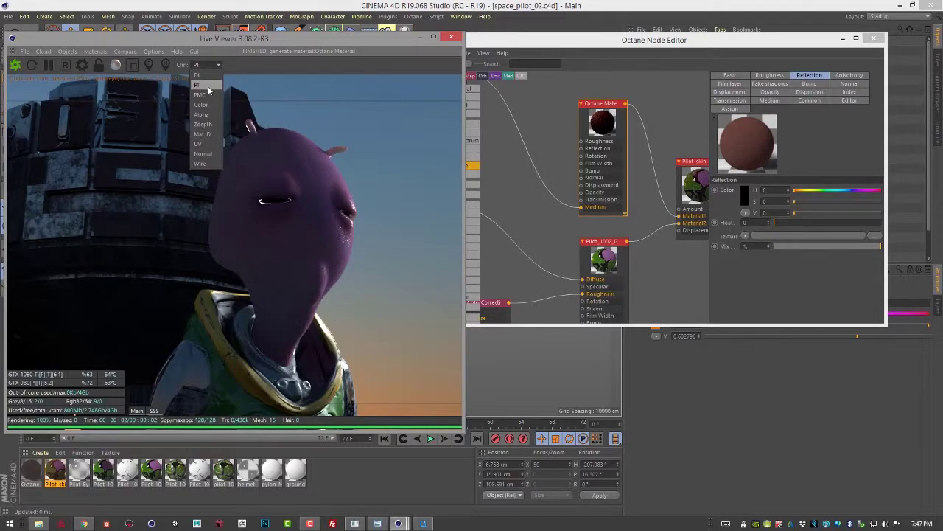
click(208, 87)
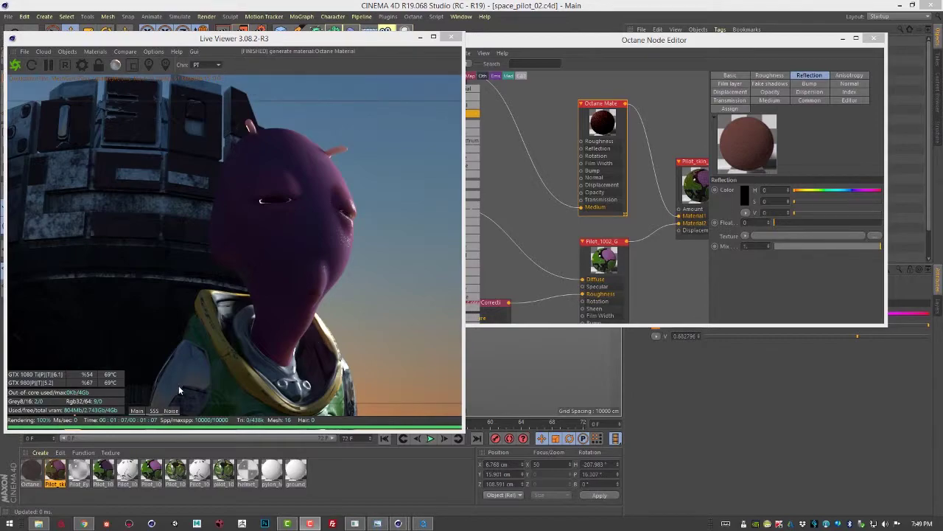
Step: View the SSS pass against the main render, and check the Octane Render Passes settings
click(155, 410)
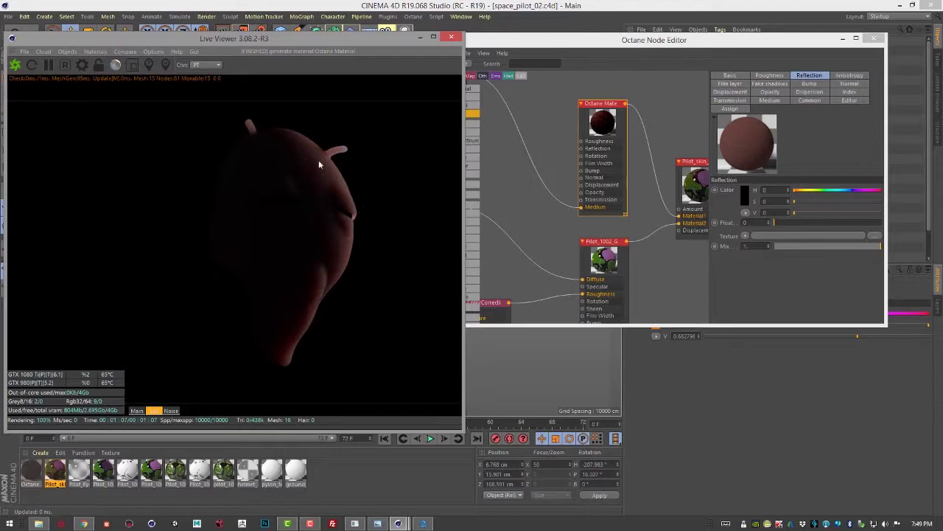
click(138, 410)
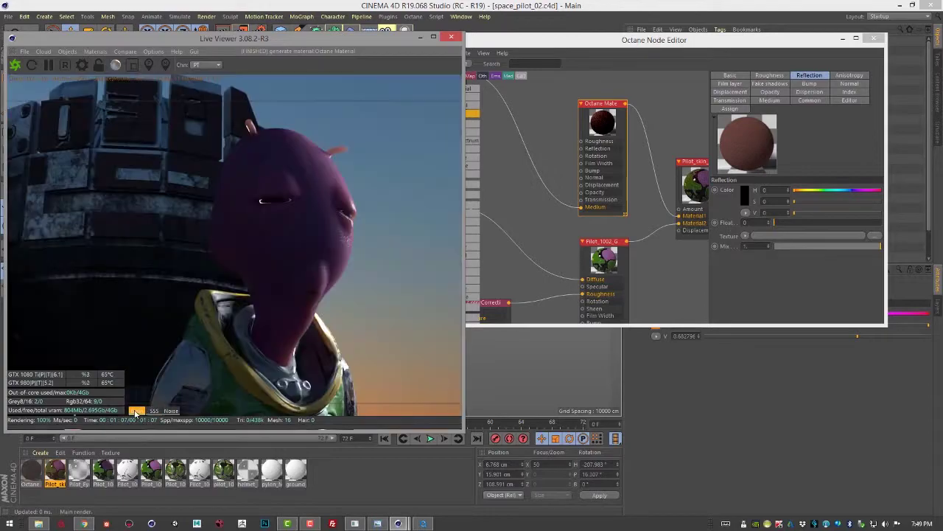
click(206, 16)
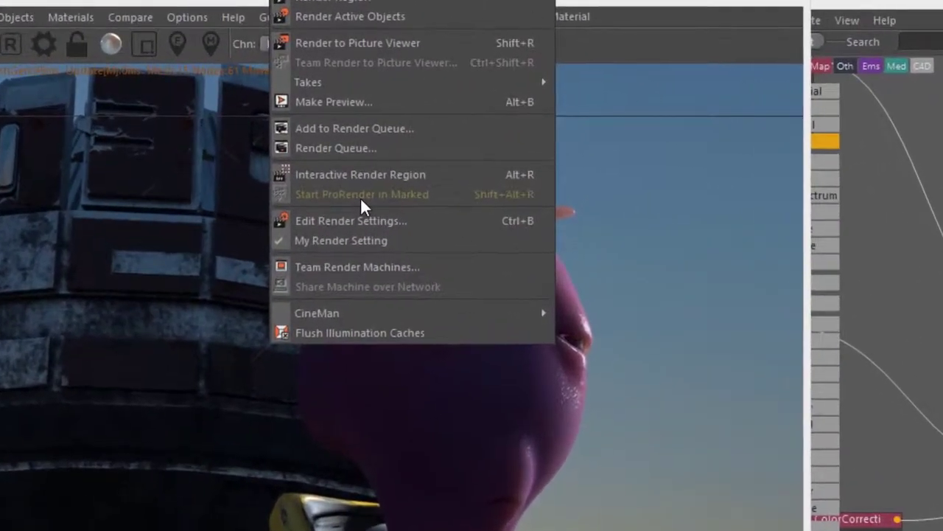
click(403, 221)
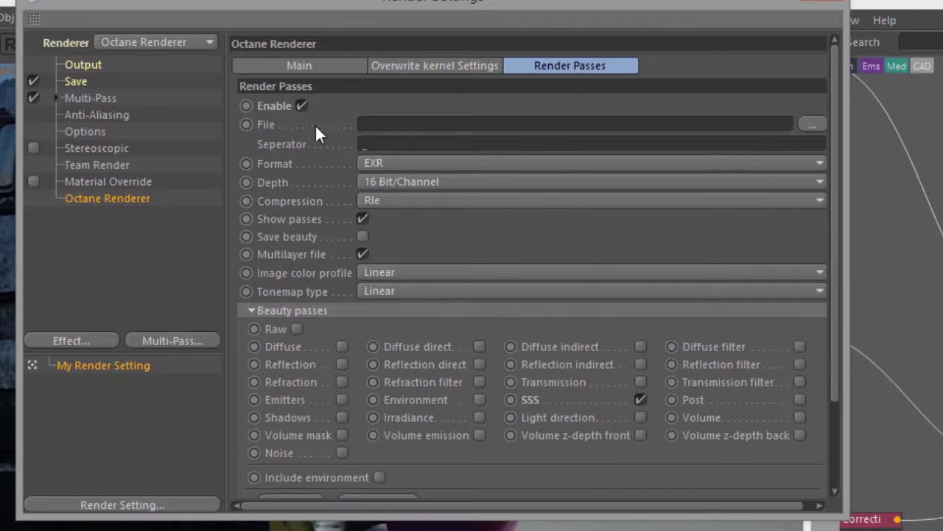
click(836, 3)
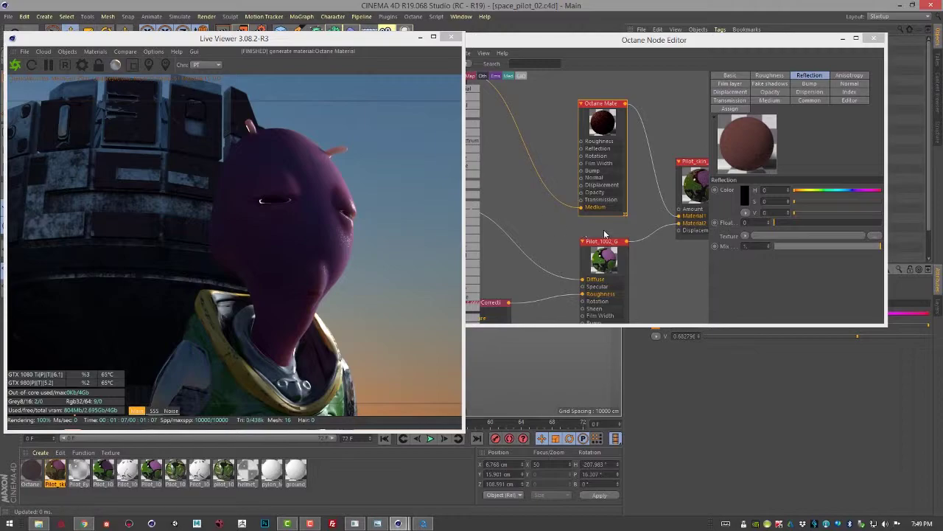
Step: Move the normal map's ImageTexture node up, close beneath the other texture nodes
middle_drag(537, 279, 617, 202)
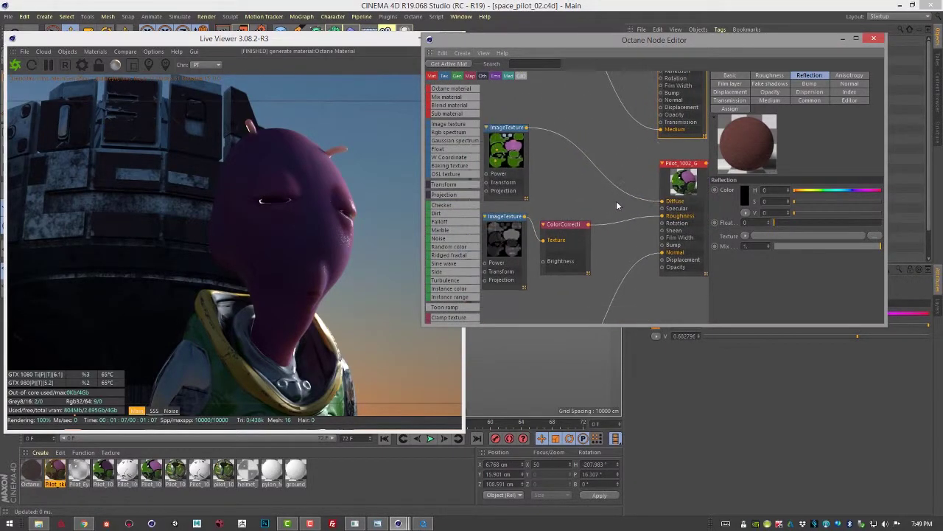
scroll(617, 205, down, 2)
middle_drag(560, 215, 561, 179)
drag(548, 309, 558, 260)
scroll(589, 256, up, 3)
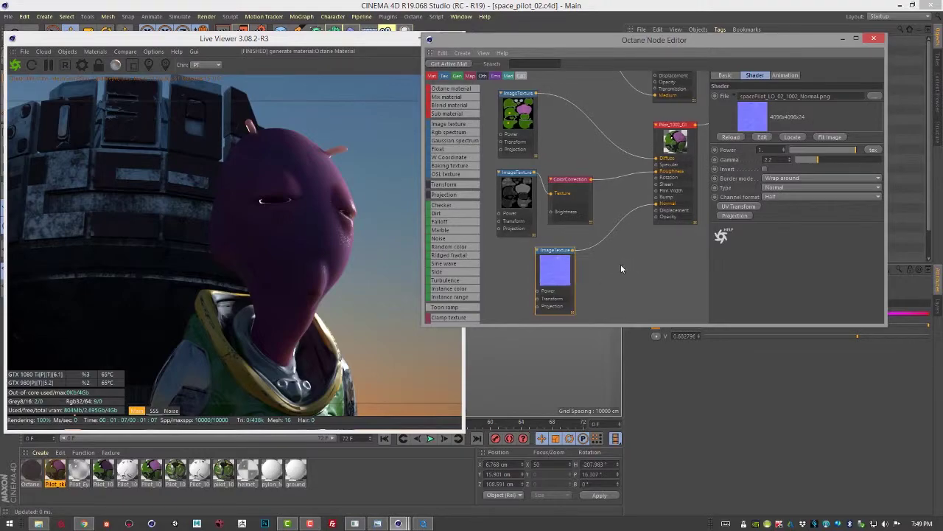
Step: Select the Pilot_1002_Glossy_MTL node and review its texture connections
middle_drag(630, 249, 562, 281)
scroll(562, 276, up, 3)
middle_drag(620, 249, 579, 287)
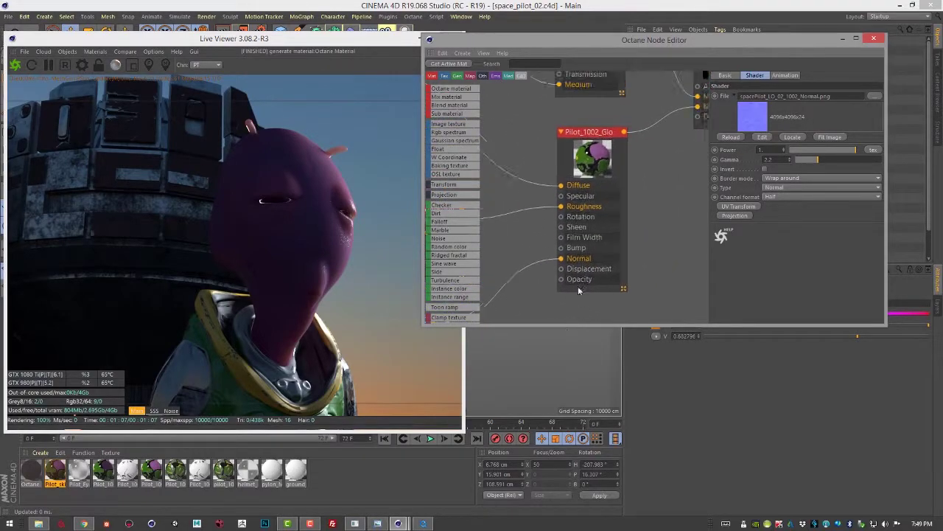
click(581, 154)
Step: Select the Pilot_skin_MIX node and review its mix settings and the two materials feeding it
middle_drag(644, 156, 613, 302)
click(618, 159)
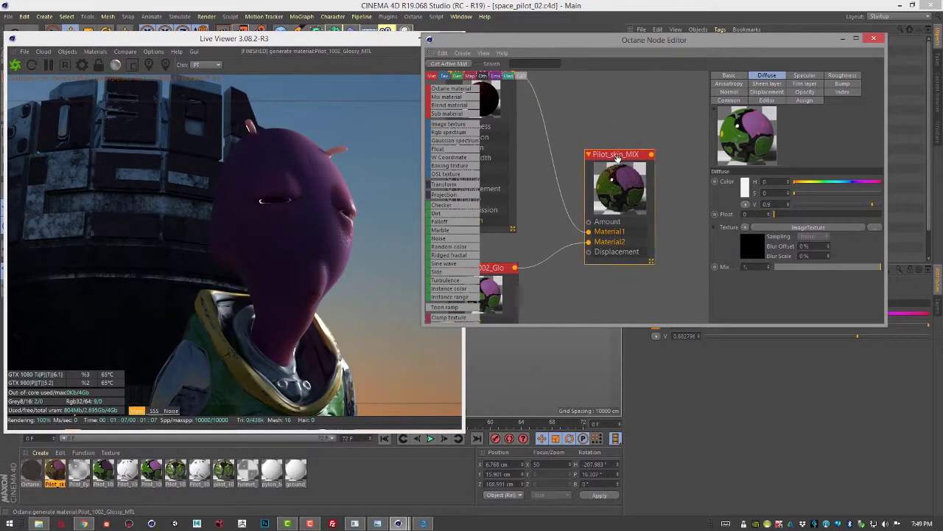
click(618, 157)
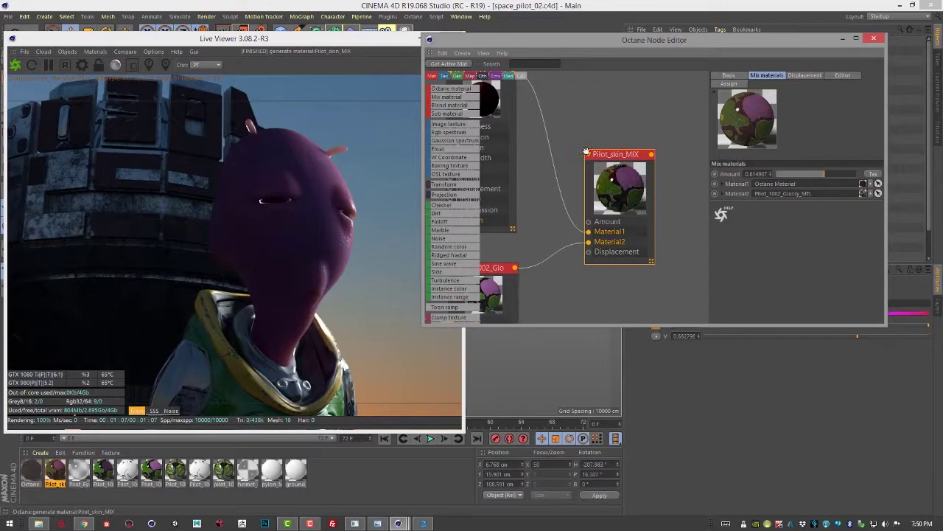
middle_drag(586, 151, 650, 228)
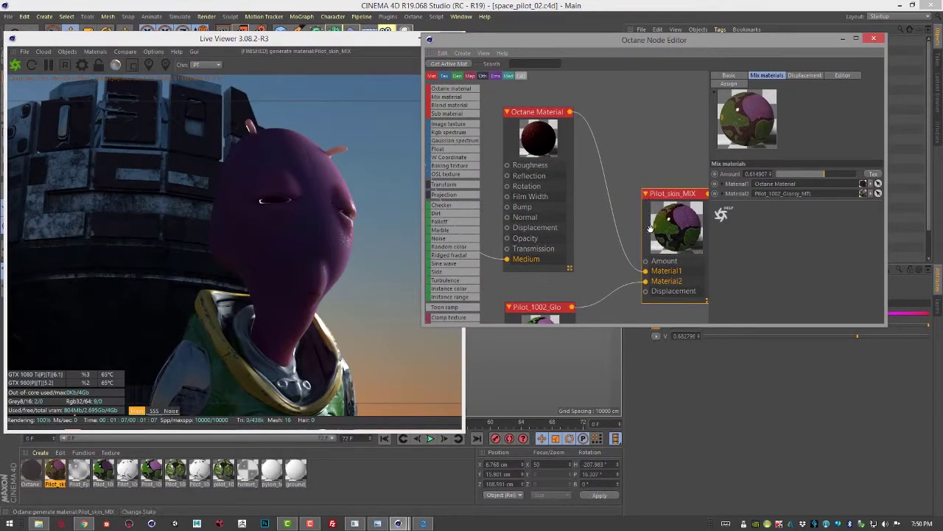
middle_drag(599, 244, 650, 244)
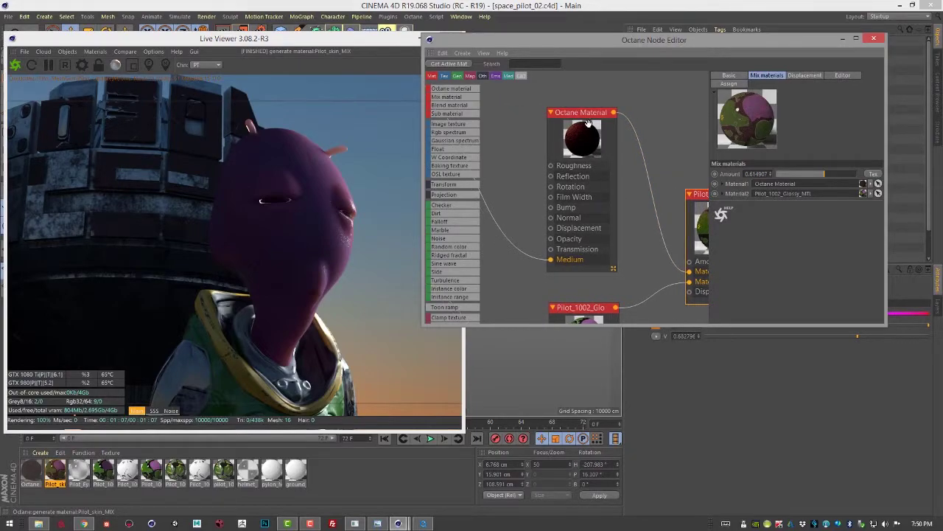
middle_drag(628, 206, 547, 175)
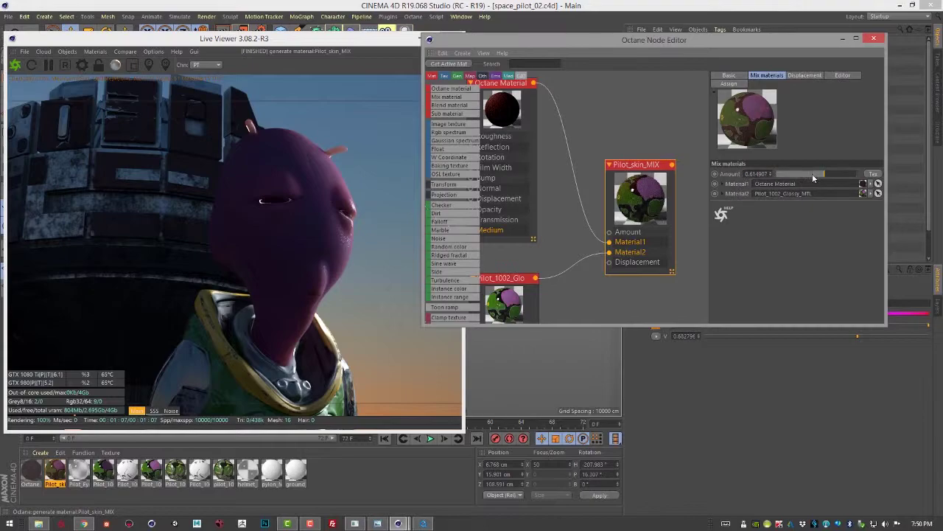
Step: Lower the skin mix Amount to about 0.025 to preview the glossy material, and raise it to 1 to show the Octane Material
drag(823, 174, 778, 175)
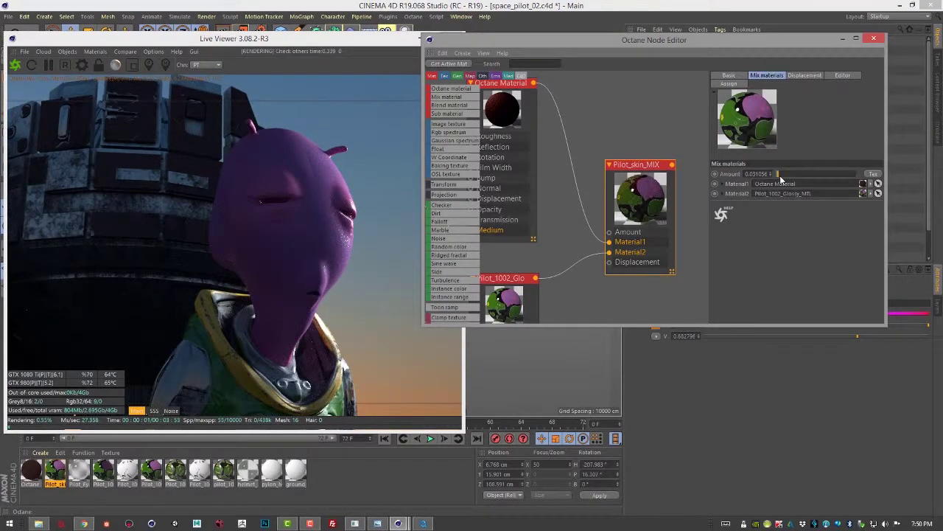
drag(779, 176, 777, 176)
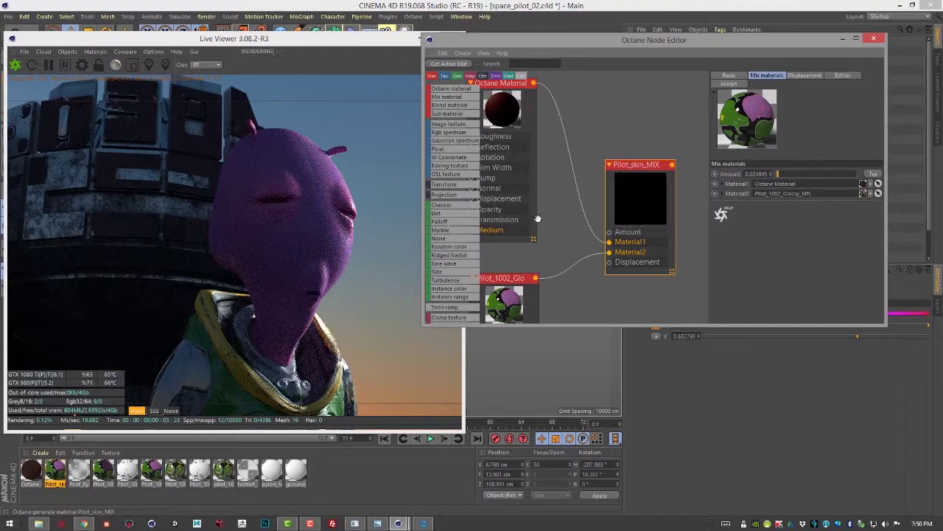
middle_drag(537, 221, 559, 163)
middle_drag(584, 199, 586, 194)
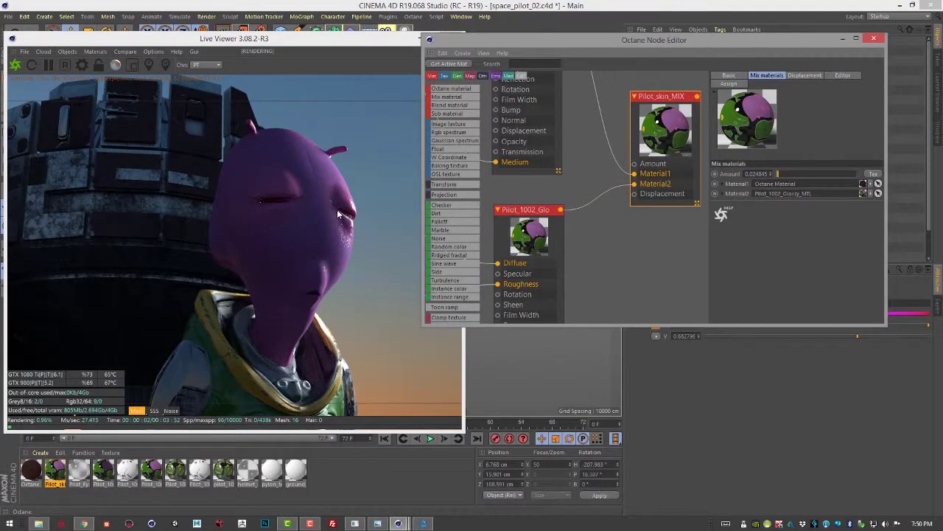
drag(794, 174, 858, 174)
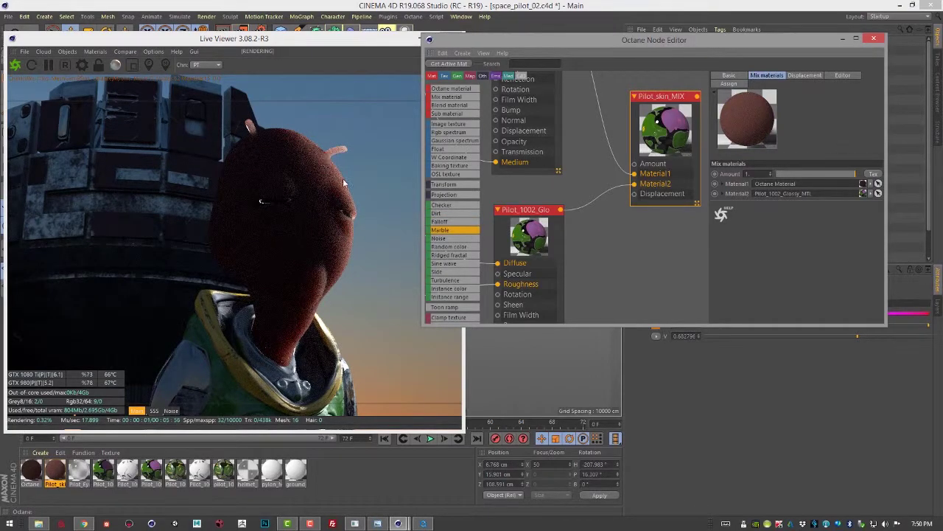
Step: Examine the Octane Material's Basic, Roughness, Reflection and Normal settings
middle_drag(610, 168, 647, 234)
middle_drag(630, 189, 646, 238)
click(586, 133)
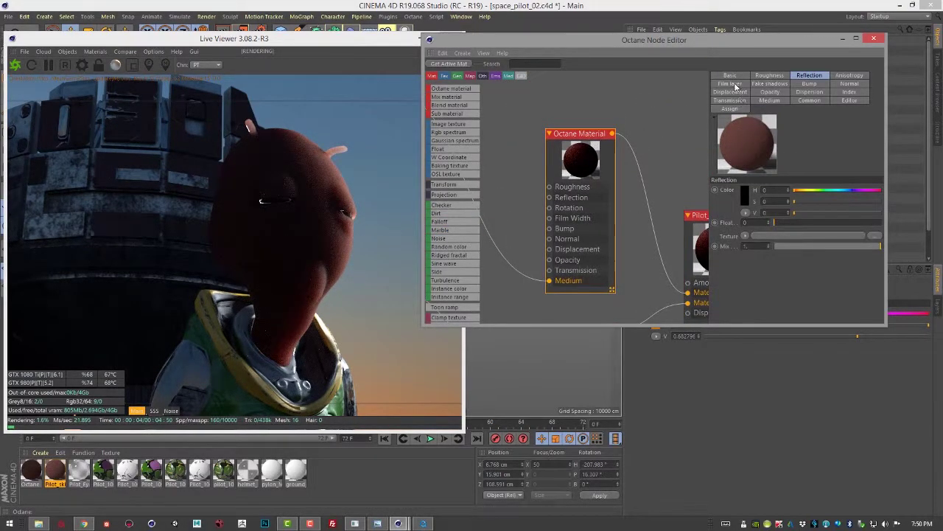
click(729, 75)
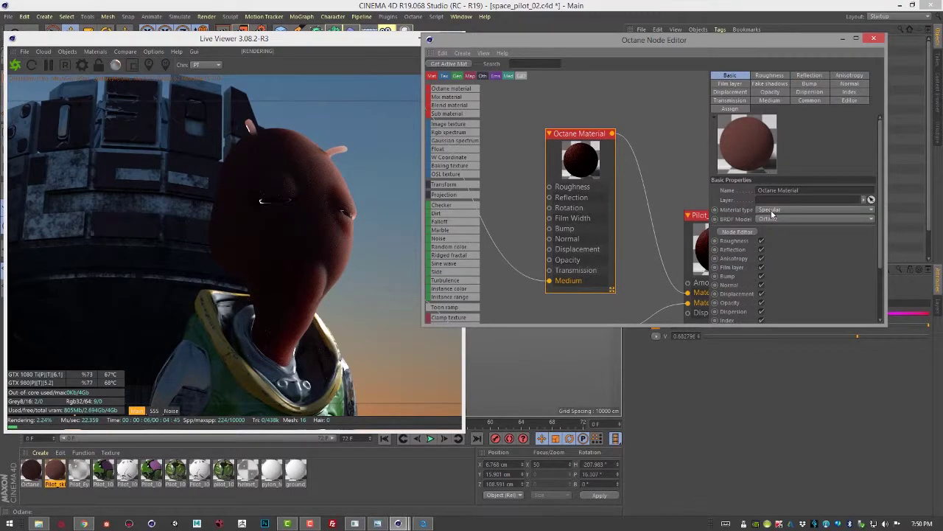
click(770, 76)
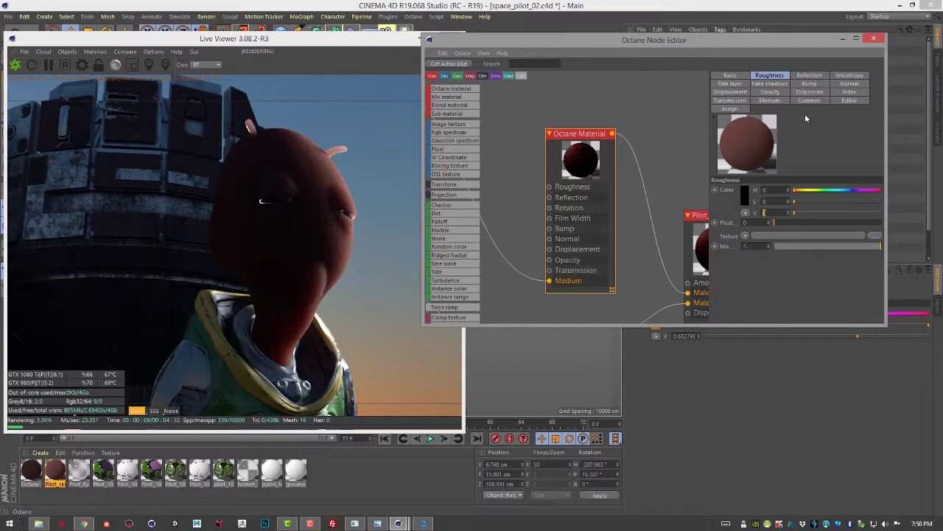
click(809, 76)
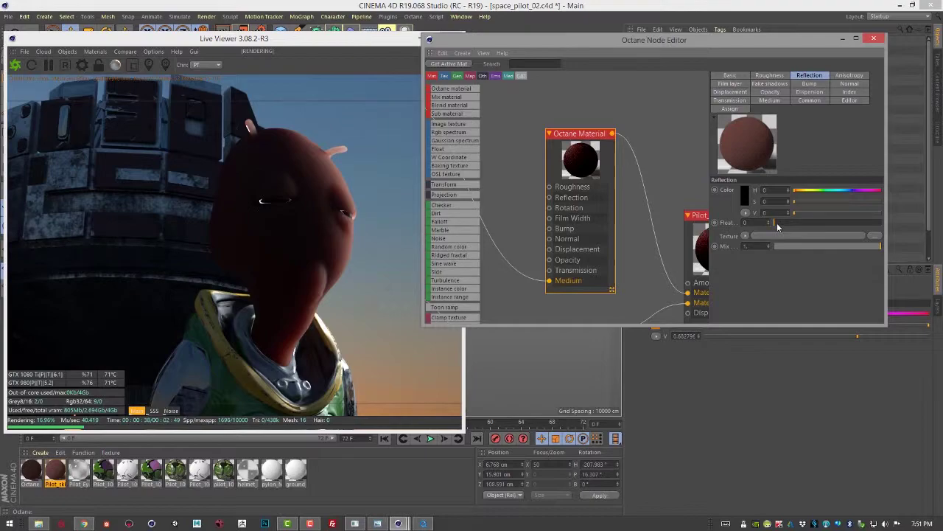
click(848, 87)
Step: Connect the normal map's ImageTexture output to the Normal input of the Octane Material as well
middle_drag(543, 226, 599, 165)
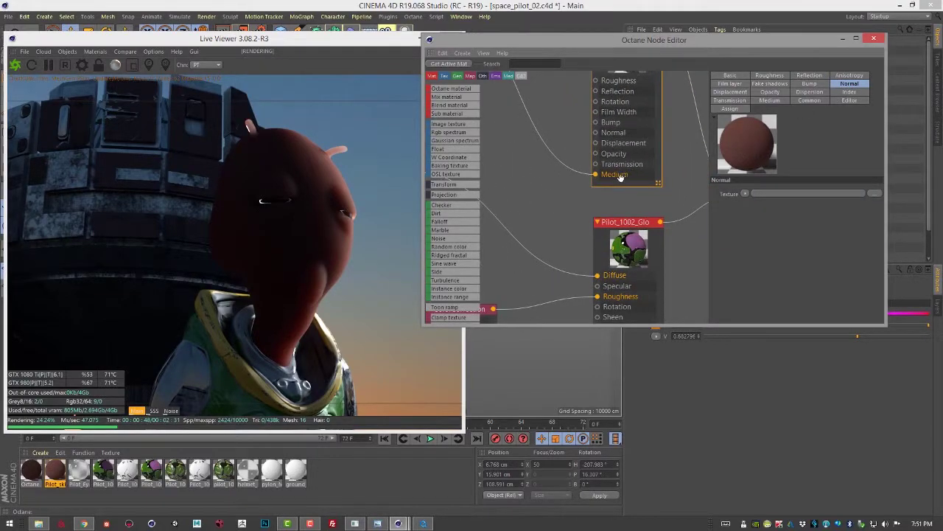
scroll(622, 180, down, 3)
middle_drag(546, 185, 596, 185)
scroll(595, 186, down, 3)
scroll(543, 240, up, 4)
middle_drag(541, 202, 449, 232)
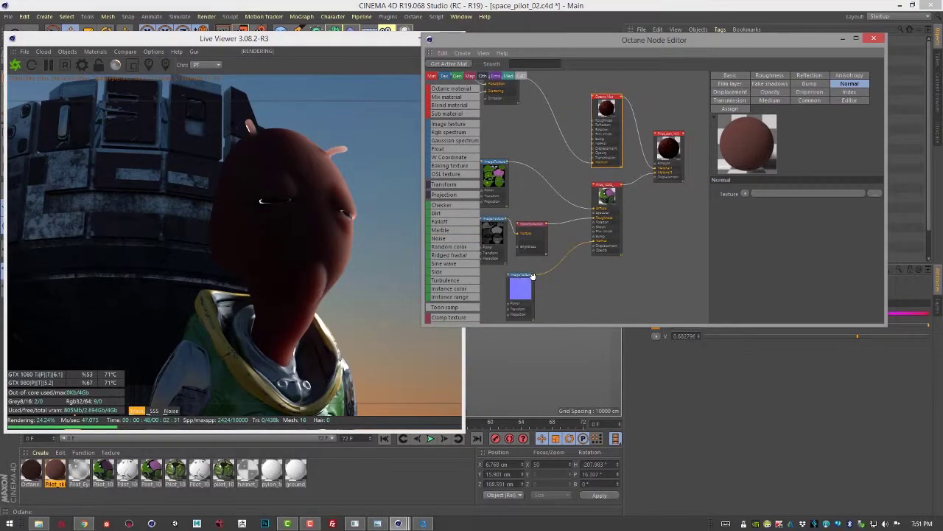
scroll(532, 275, up, 1)
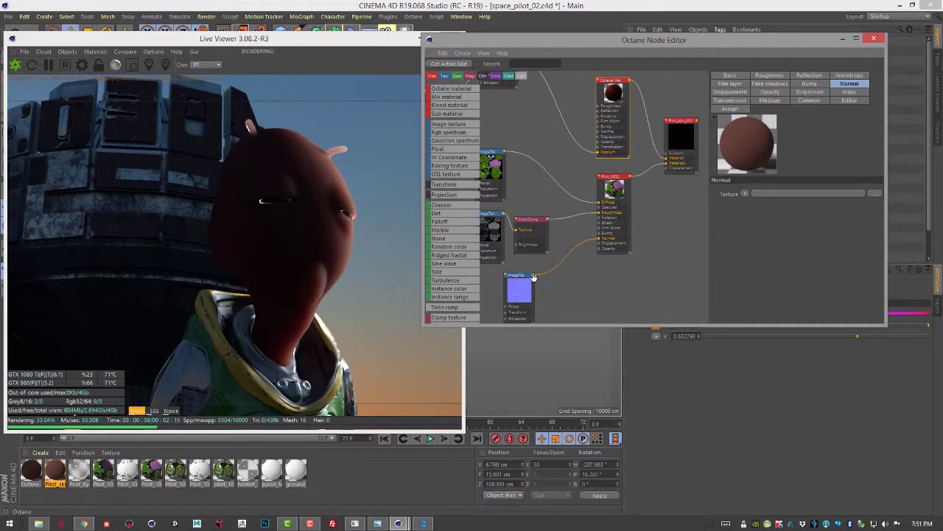
scroll(534, 277, up, 2)
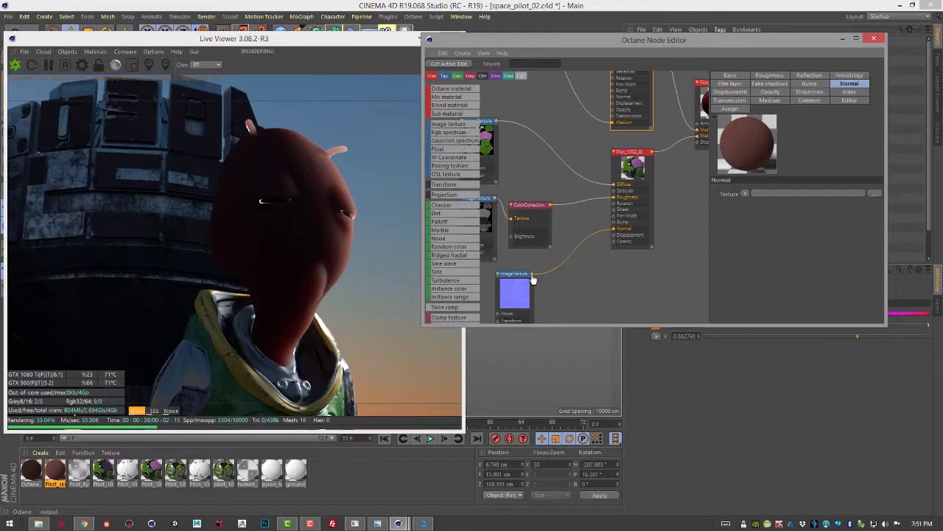
drag(533, 279, 612, 102)
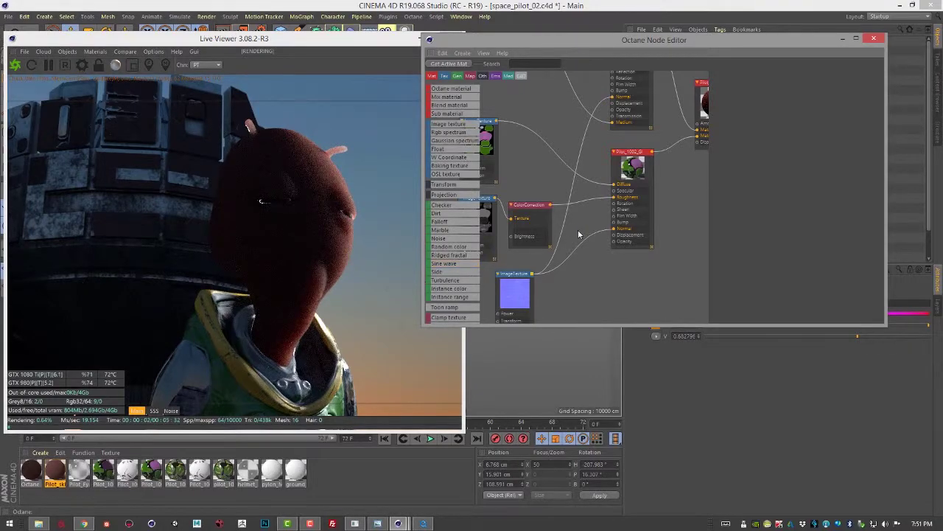
Step: Examine the Octane Material's Index and Transmission settings
middle_drag(593, 223, 584, 306)
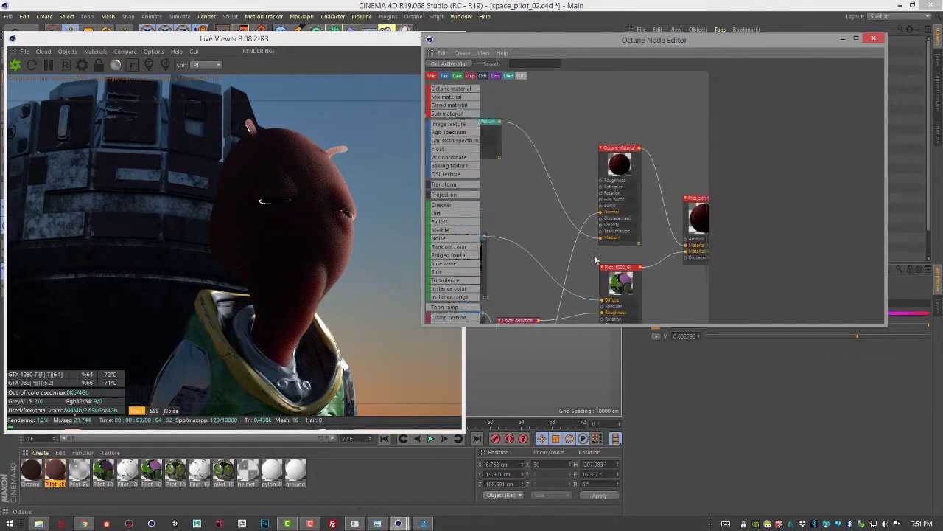
click(626, 148)
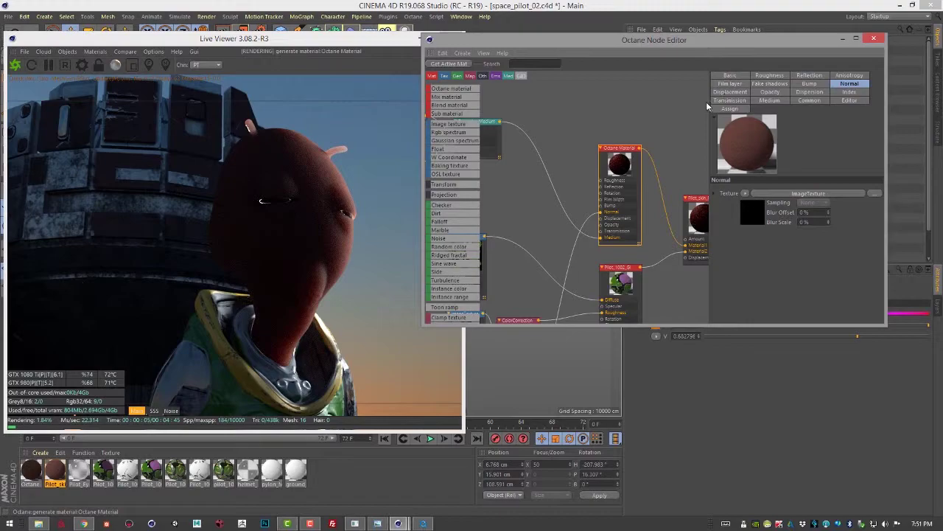
click(848, 92)
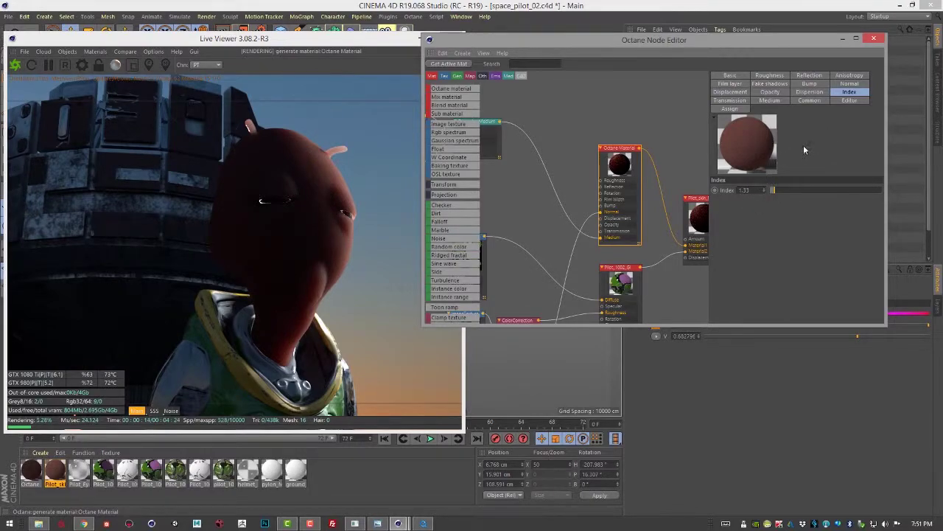
click(730, 100)
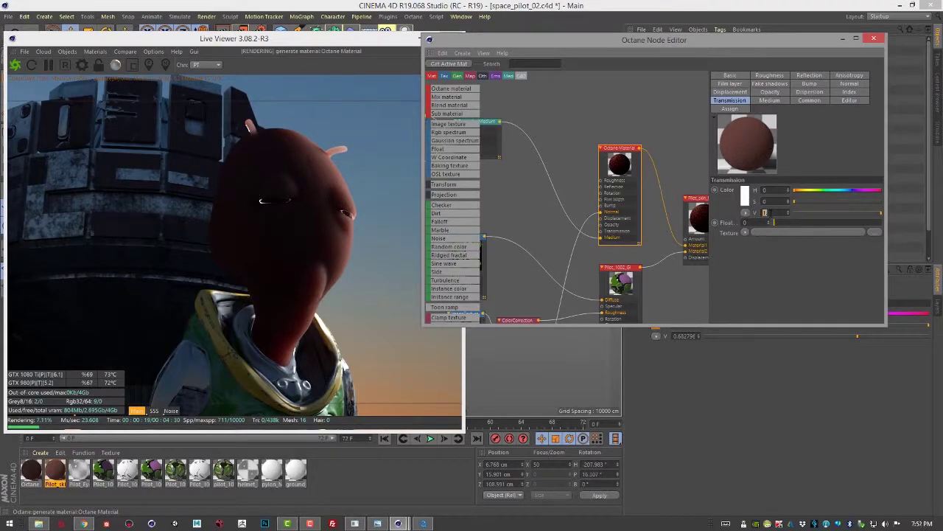
Step: Disconnect the Scattering Medium from the Octane Material's Medium input to preview the skin without it, and reconnect it
mouse_move(619, 244)
middle_down()
mouse_move(607, 205)
mouse_move(628, 260)
middle_up()
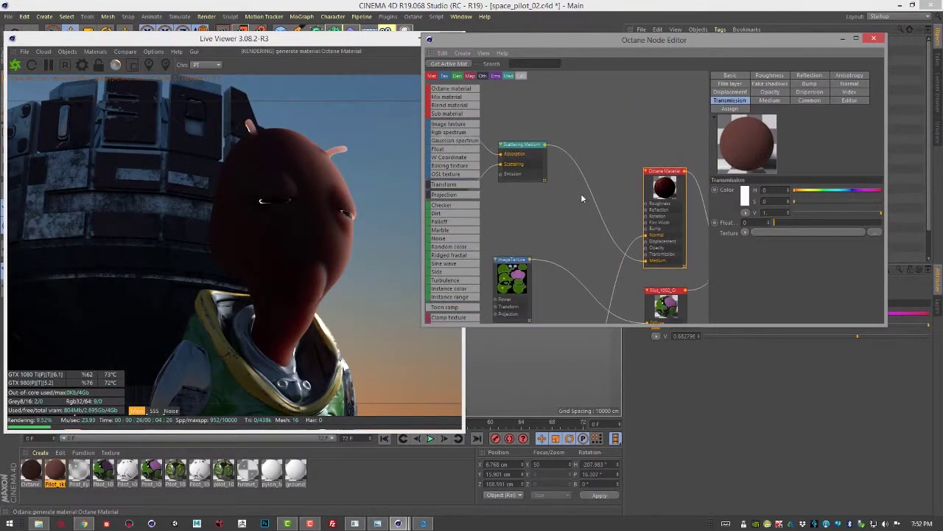
drag(643, 259, 590, 245)
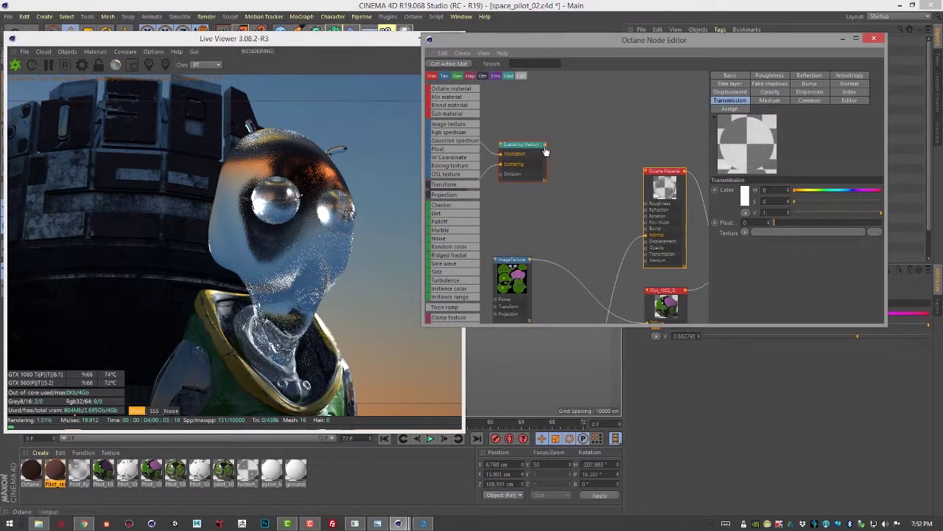
drag(545, 144, 647, 262)
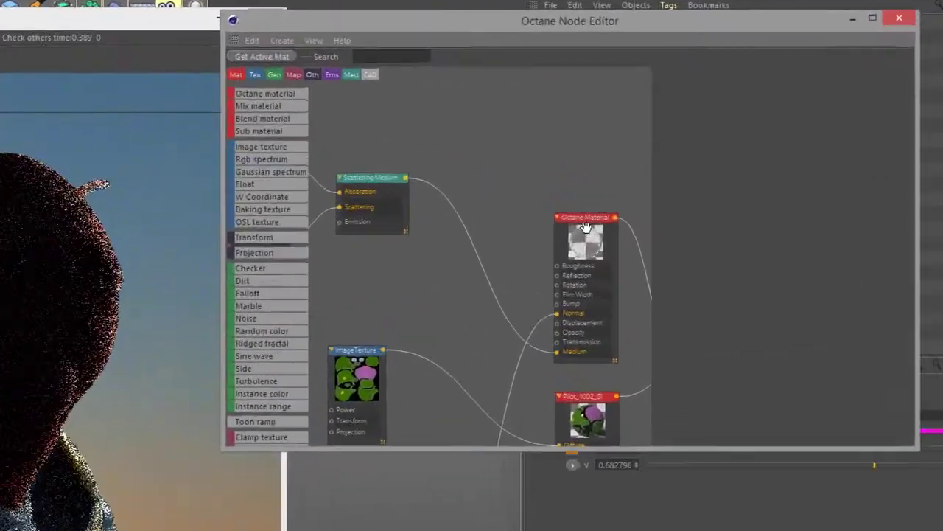
Step: Detach the Scattering Medium from the Octane Material once more, show the material's Medium settings, and reattach the medium
click(666, 173)
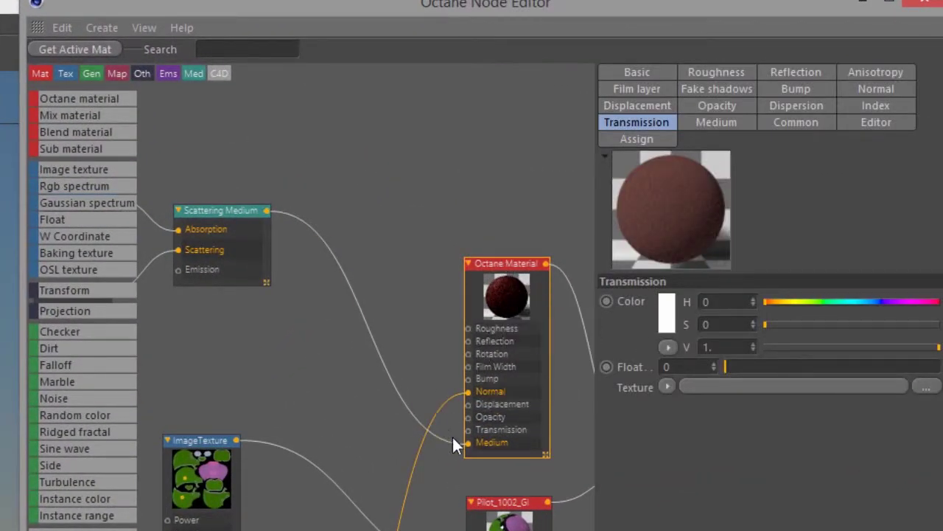
drag(467, 442, 346, 354)
click(720, 125)
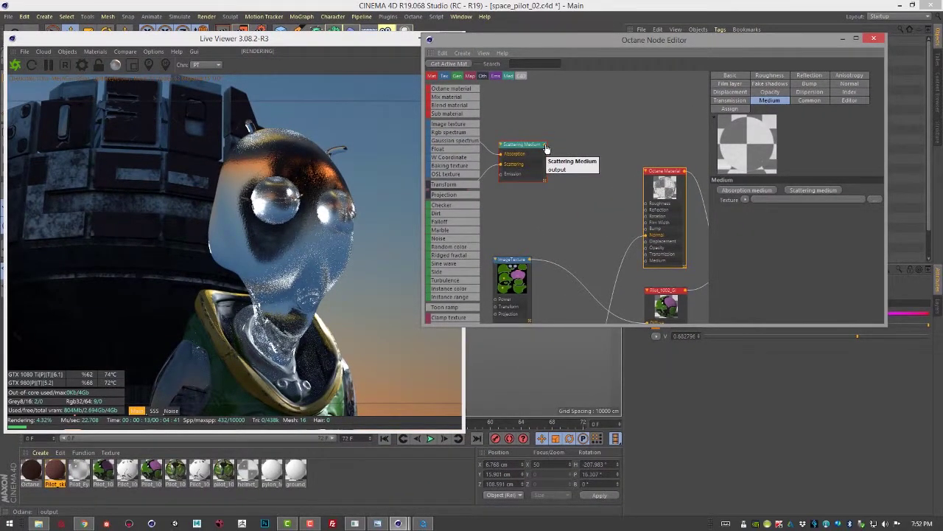
drag(546, 145, 654, 274)
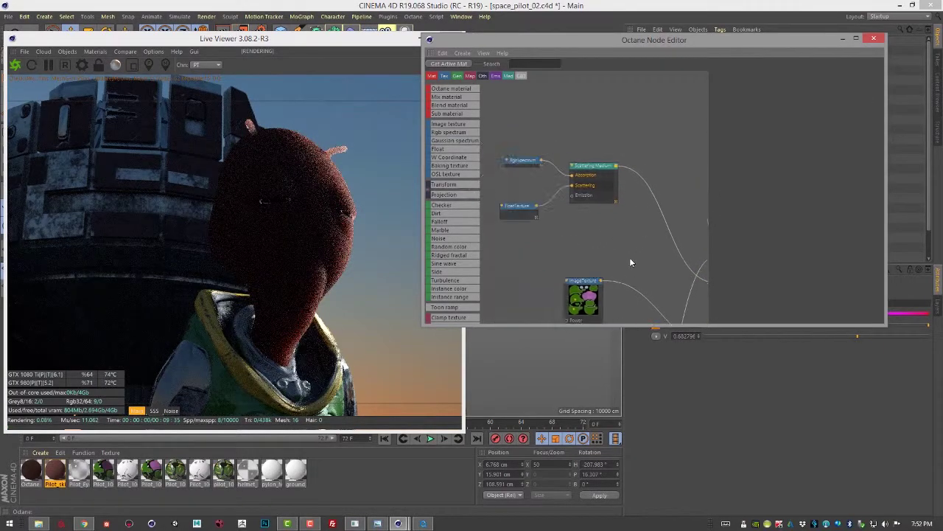
Step: Compare Scattering Medium Density values of about 8.9, 104 and 540 in the render, and restore the Density to 1200
click(594, 177)
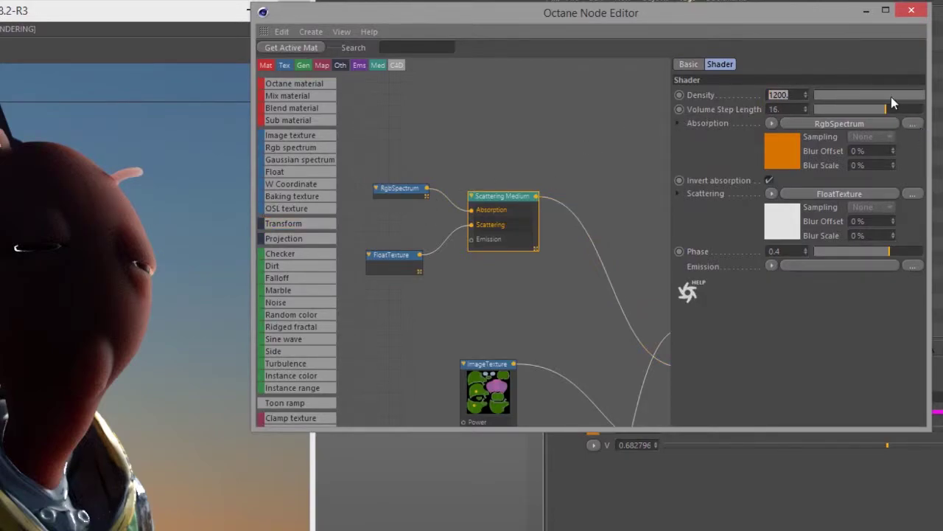
mouse_move(891, 97)
mouse_down()
mouse_move(830, 99)
mouse_move(904, 102)
mouse_move(892, 109)
mouse_up()
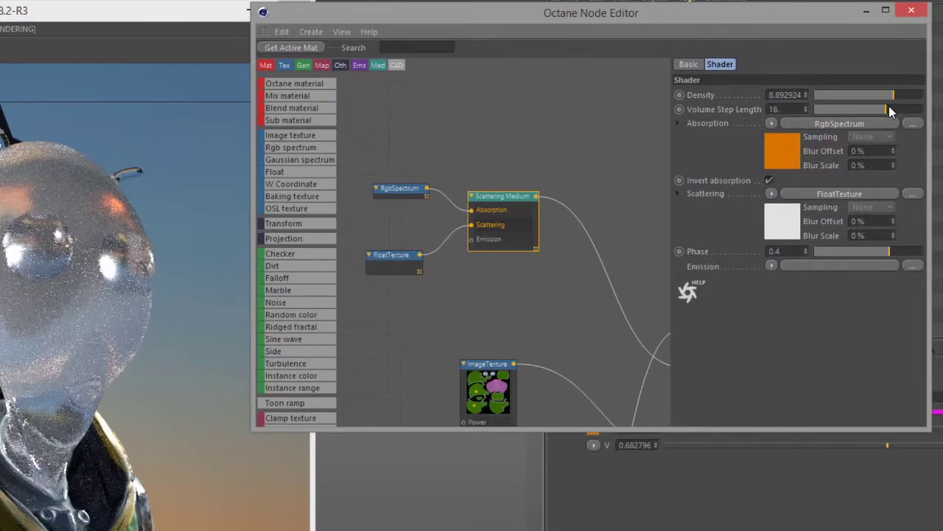
drag(893, 95, 912, 106)
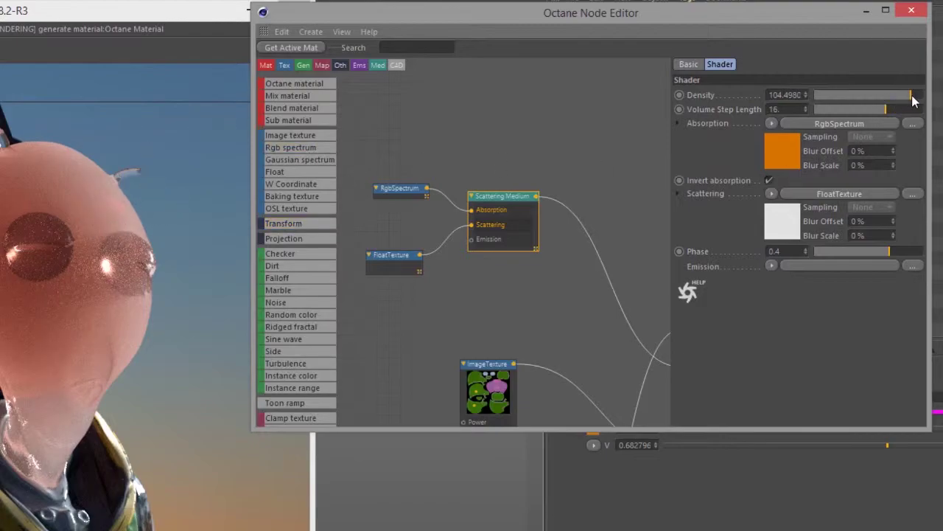
drag(911, 95, 925, 96)
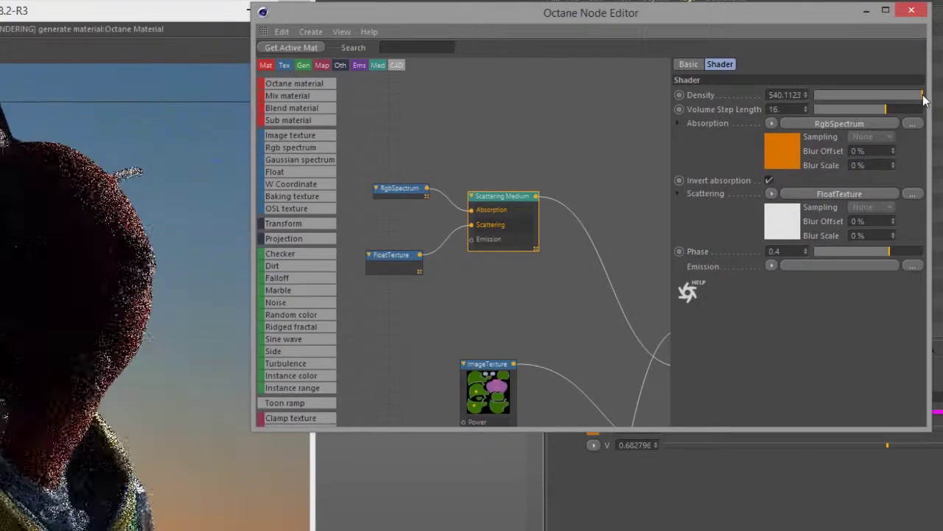
double_click(785, 95)
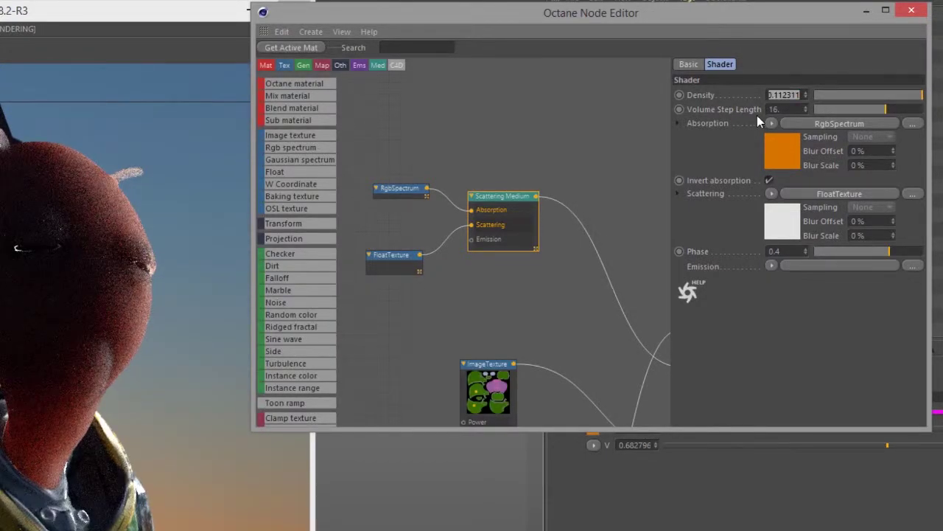
text(1200)
key(Return)
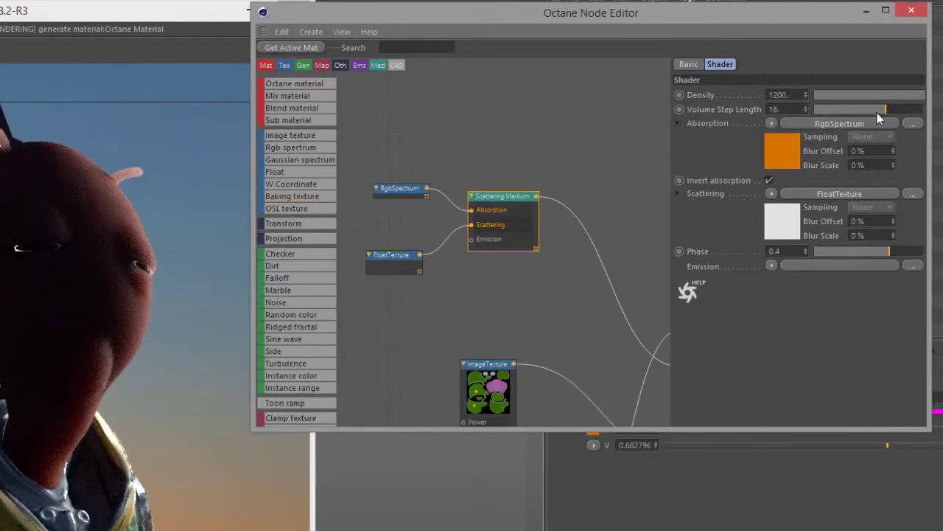
Step: Lower the Scattering Medium's Volume Step Length to about 0.7 to compare the render, and set it back to 16
drag(880, 116, 858, 120)
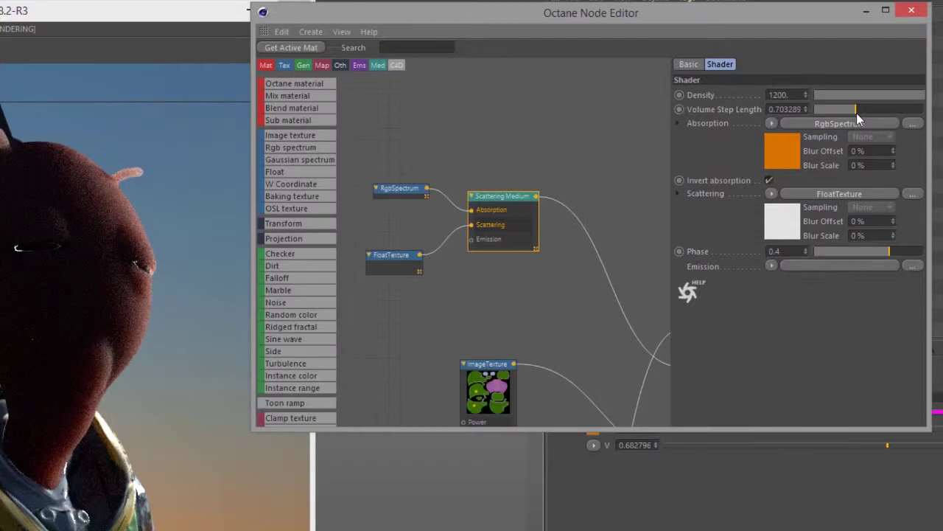
drag(858, 115, 885, 107)
text(16)
key(Return)
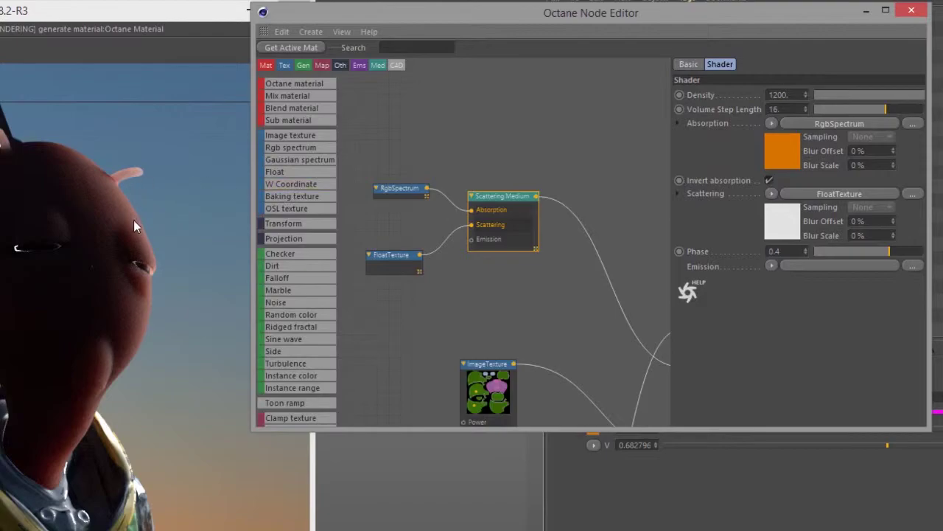
click(769, 181)
Step: Lower the scattering FloatTexture's float value to about 0.026 to compare the render, and raise it to about 0.95
drag(398, 260, 392, 245)
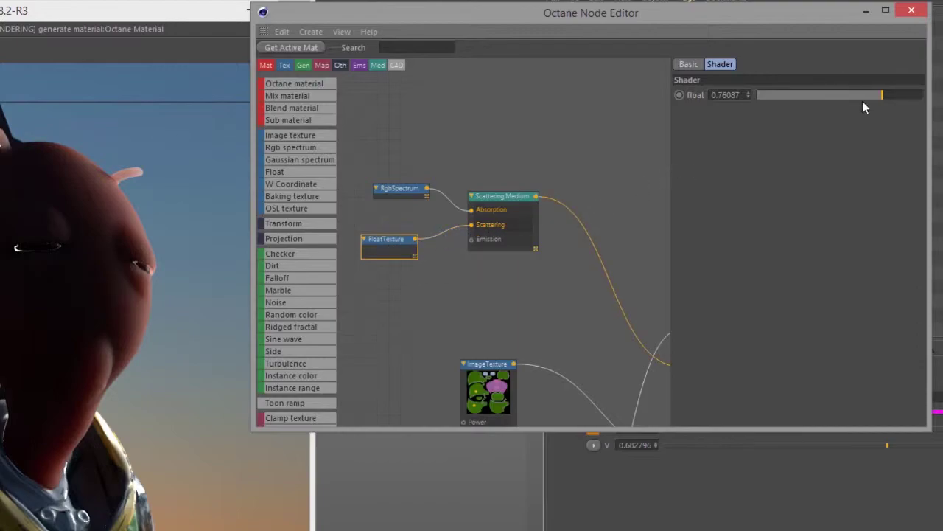
drag(880, 91, 761, 95)
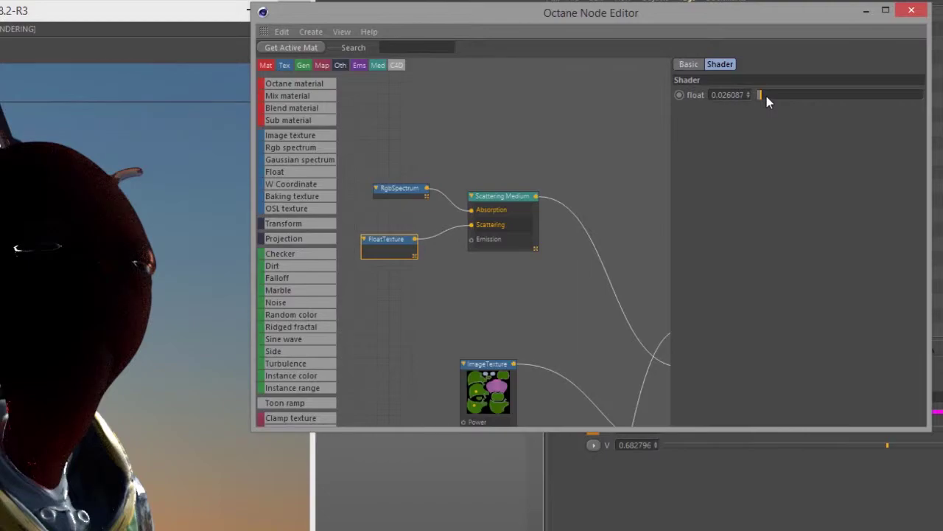
drag(766, 96, 913, 94)
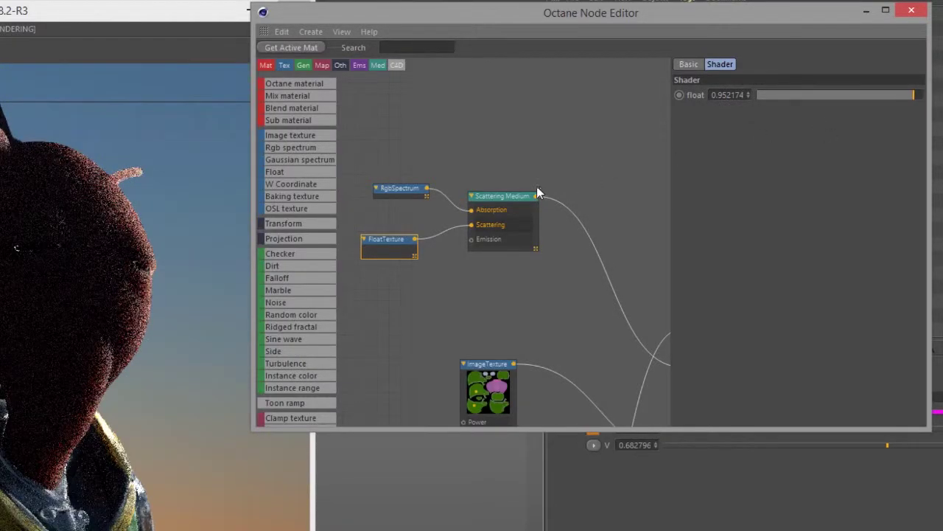
Step: Lower the Scattering Medium's Phase to about -0.91 and orbit around the pilot's head to inspect the scattering in the render
click(508, 196)
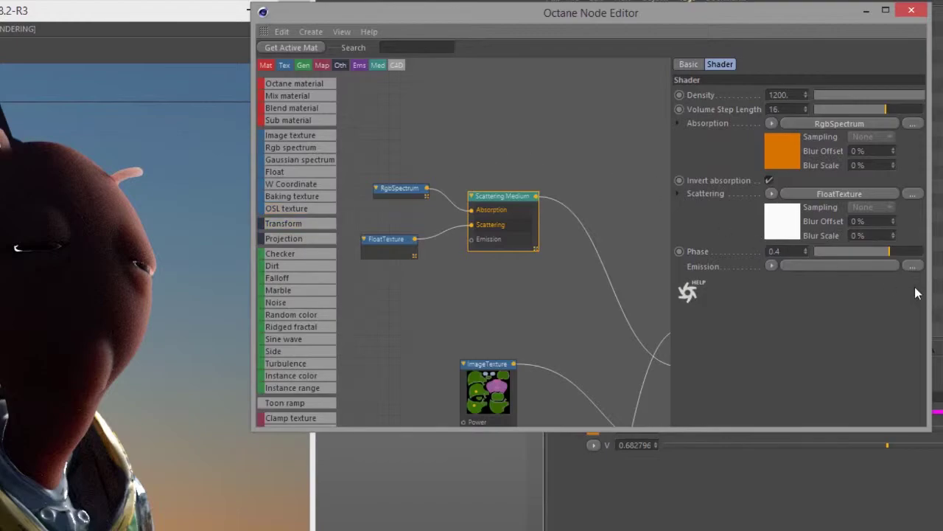
drag(887, 252, 820, 251)
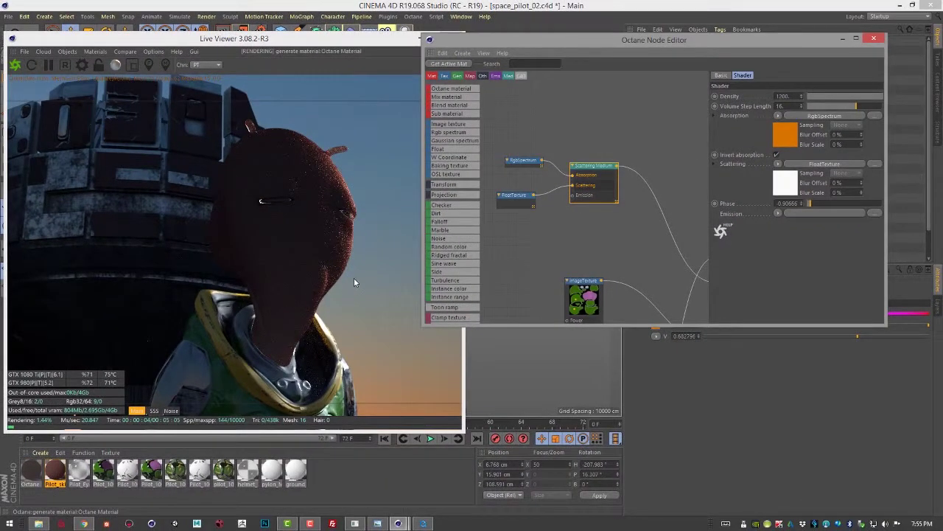
drag(318, 41, 149, 69)
alt+drag(379, 193, 412, 194)
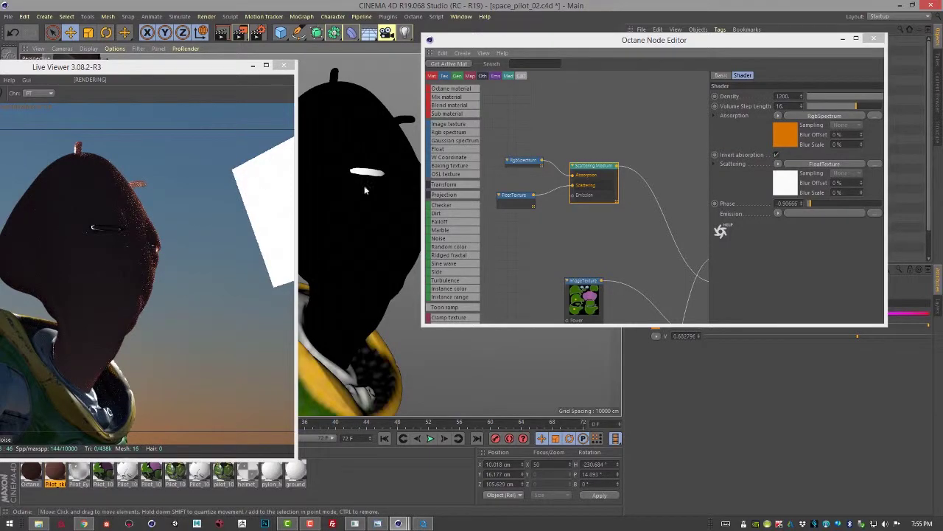
alt+drag(374, 183, 334, 180)
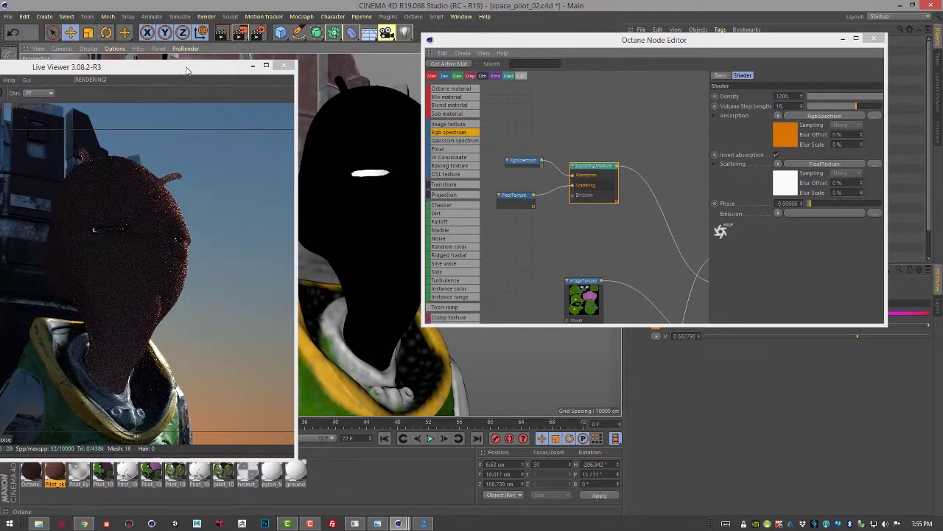
drag(187, 69, 373, 35)
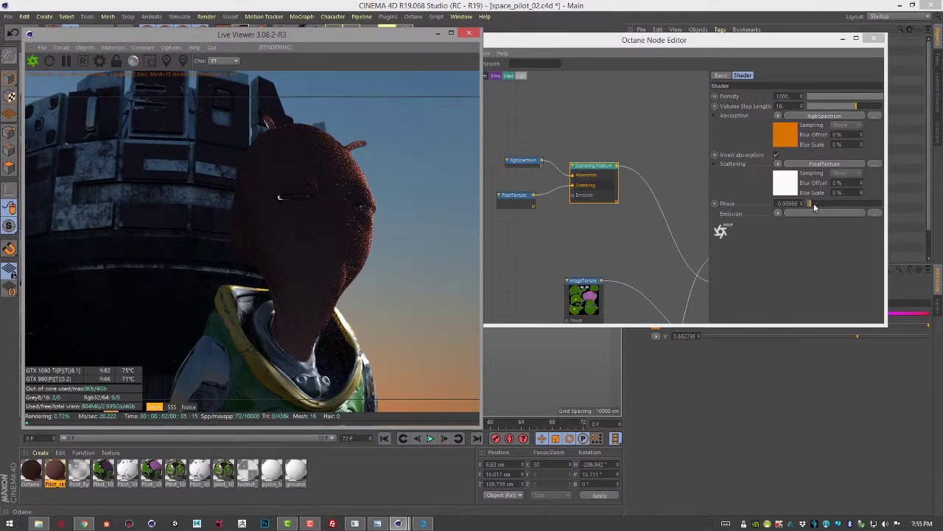
Step: Raise the Scattering Medium's Phase to 0.92 to compare the render, and set it to 0.2
drag(814, 203, 879, 206)
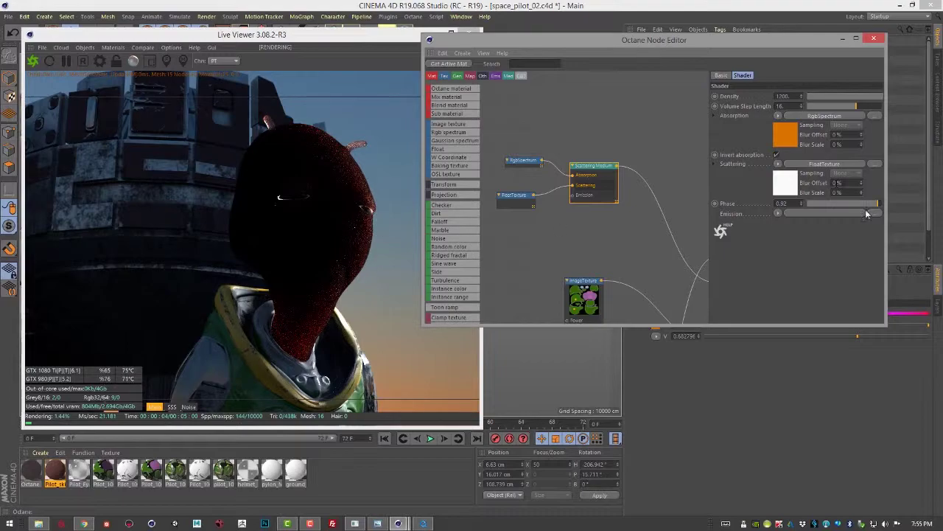
drag(869, 202, 851, 202)
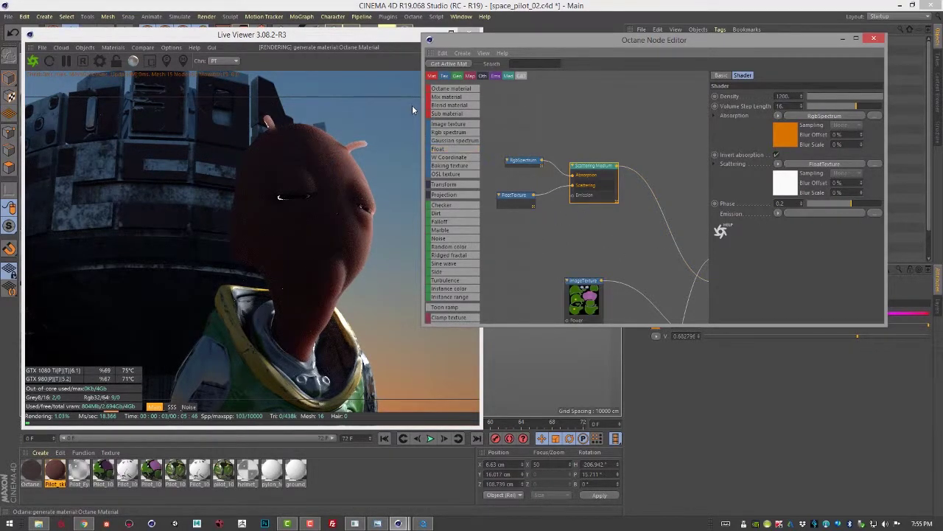
drag(367, 37, 341, 32)
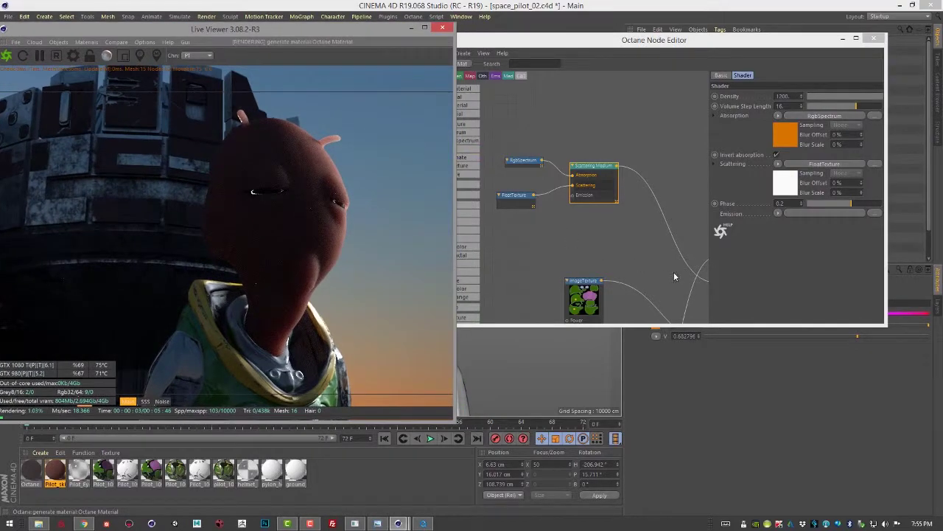
Step: Move the FloatTexture node up directly beneath the RgbSpectrum node
scroll(637, 260, down, 4)
middle_drag(646, 288, 588, 253)
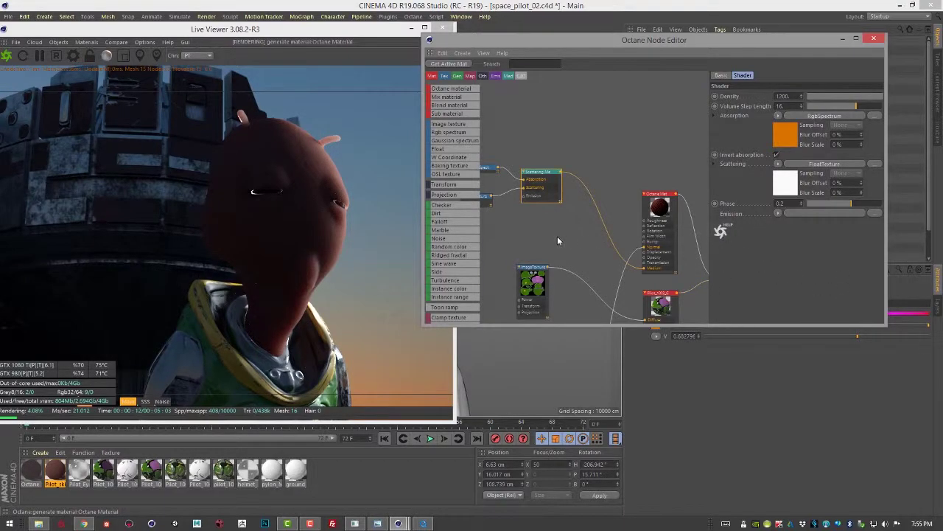
scroll(559, 237, up, 2)
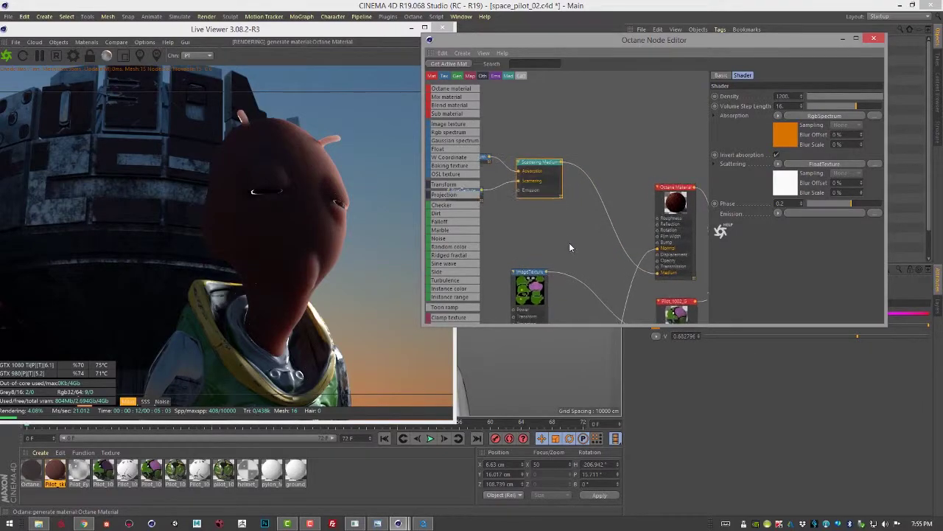
middle_drag(576, 243, 620, 240)
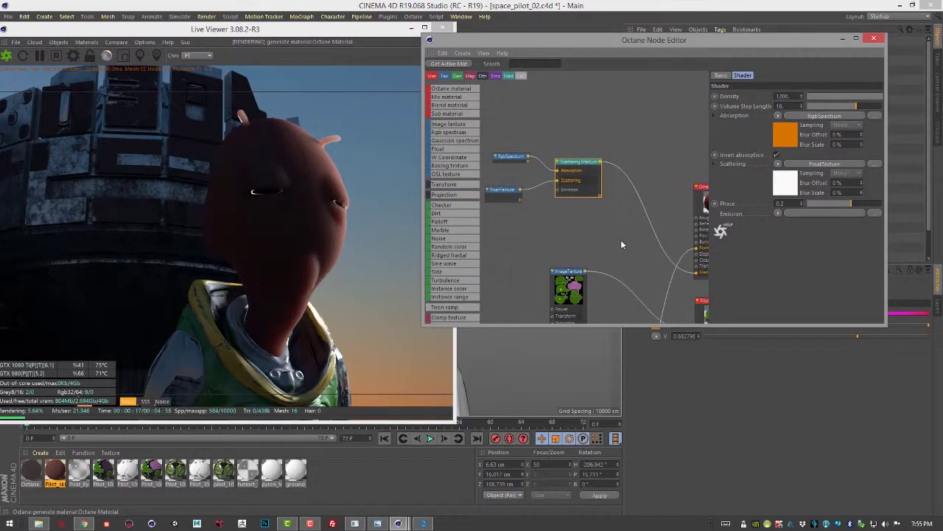
drag(510, 189, 519, 171)
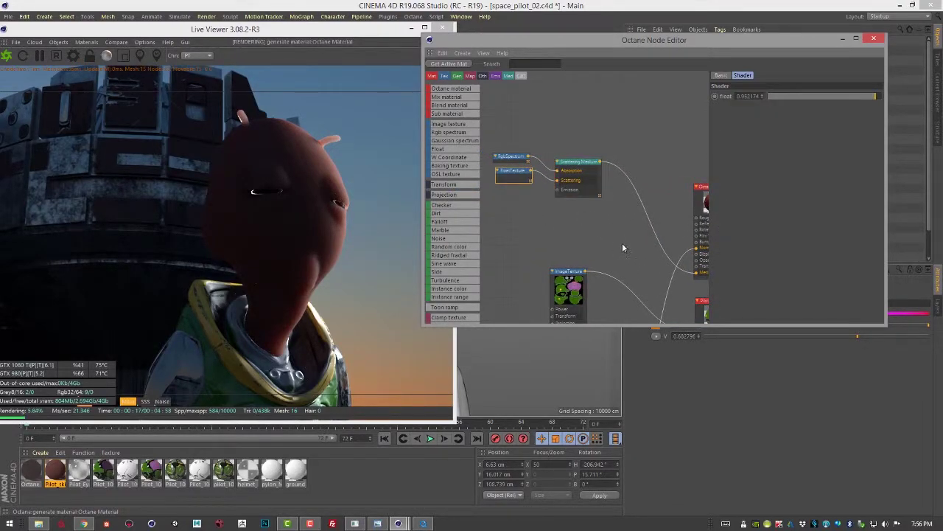
Step: Set the Amount of the Pilot_skin_MIX node to about 0.53 to blend the Octane Material with the glossy material
scroll(611, 236, down, 2)
middle_drag(611, 269, 576, 256)
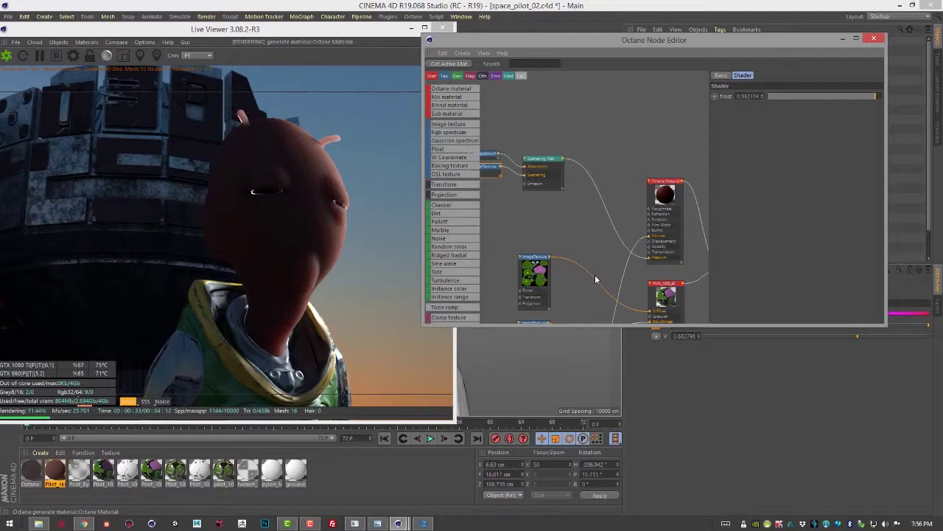
middle_drag(618, 263, 612, 223)
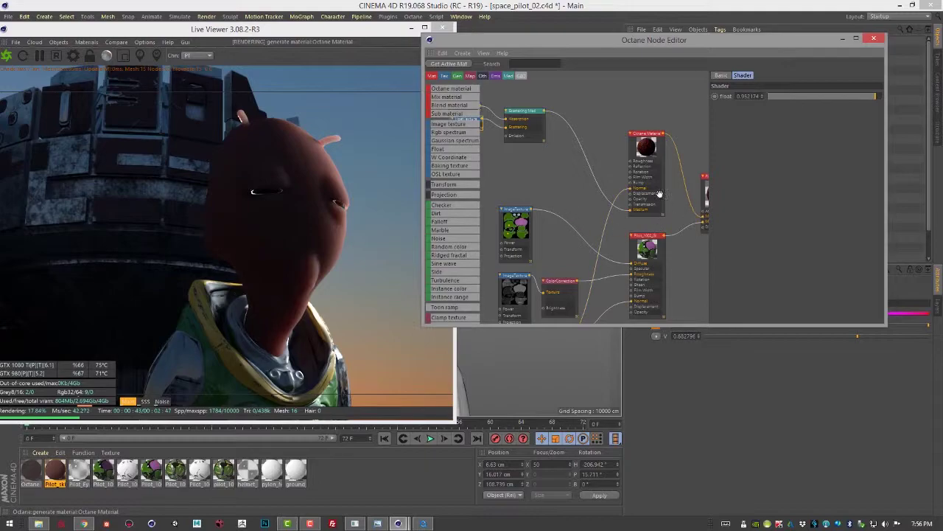
middle_drag(659, 194, 553, 209)
click(613, 190)
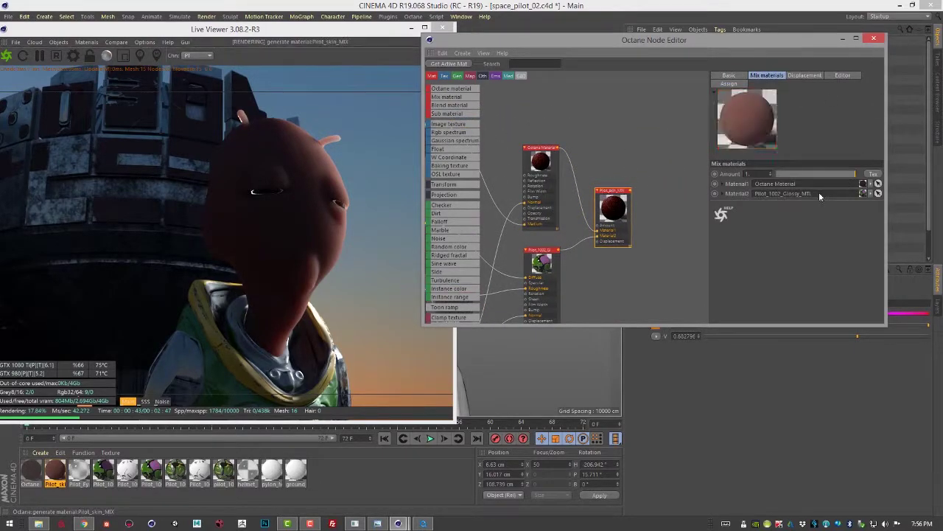
drag(840, 174, 819, 173)
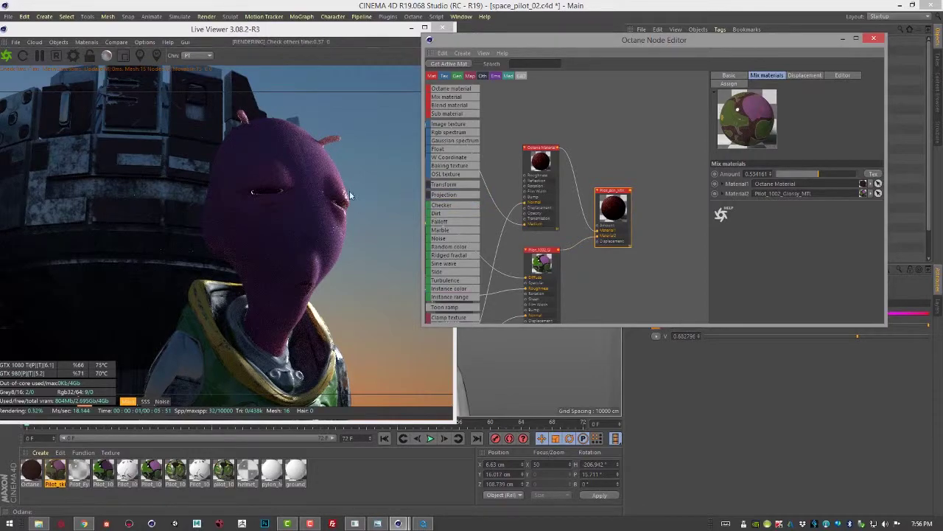